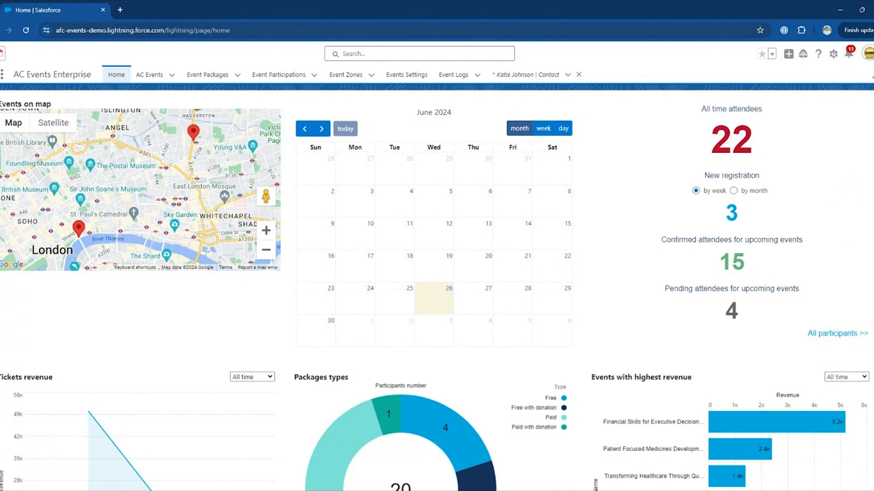
Start a new AC Event with the Local Event record type and name it "Several Packages Event"
{"action": "left_click", "coordinate": [152, 74]}
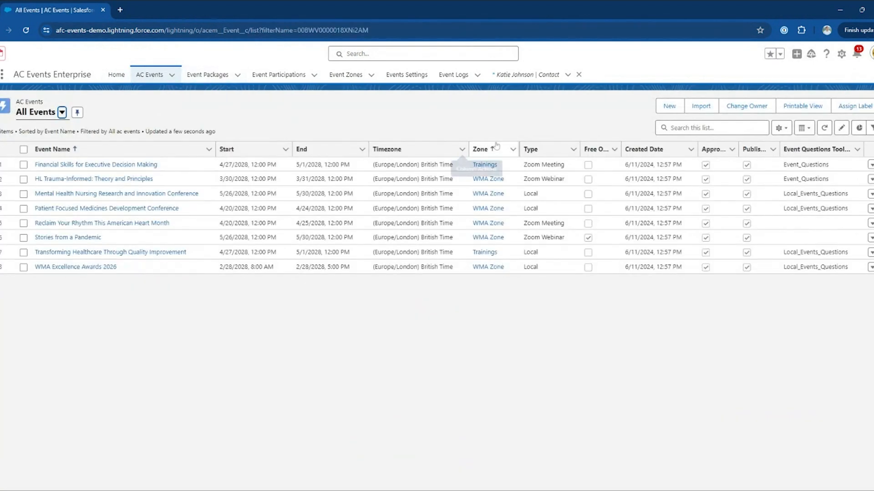
{"action": "left_click", "coordinate": [669, 106]}
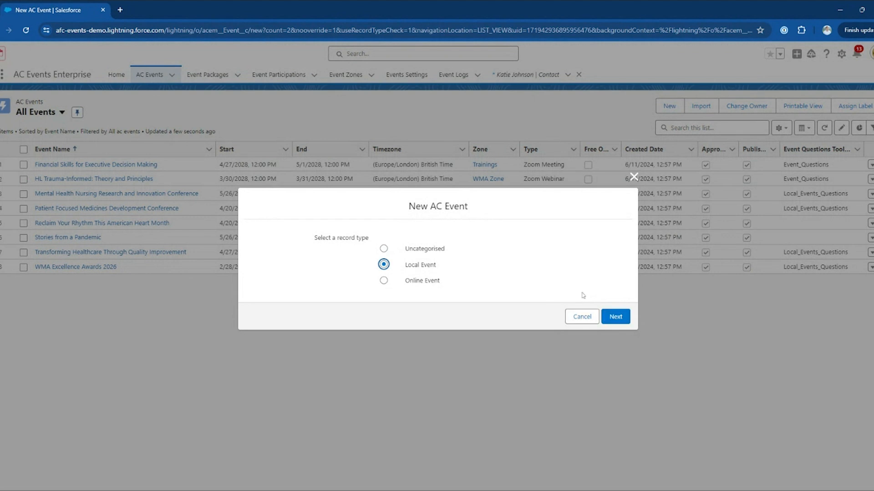
{"action": "left_click", "coordinate": [616, 316]}
{"action": "type", "text": "Several P"}
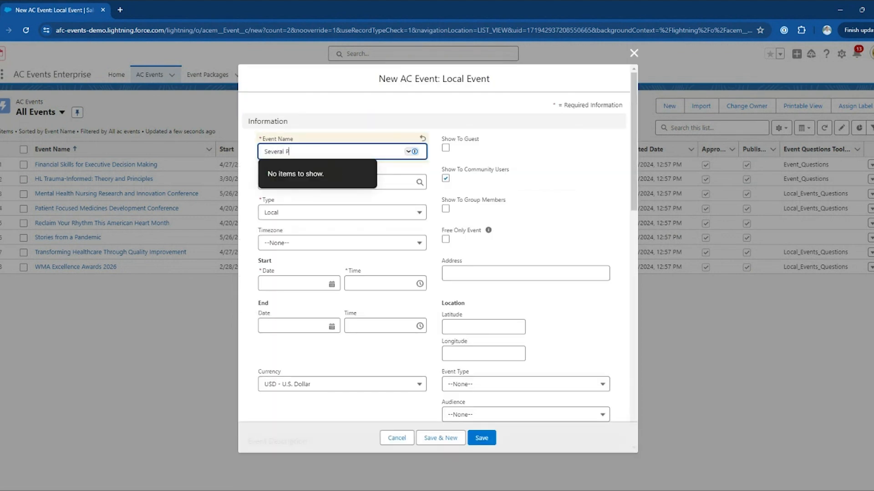
{"action": "type", "text": "ackages Event"}
{"action": "left_click", "coordinate": [565, 183]}
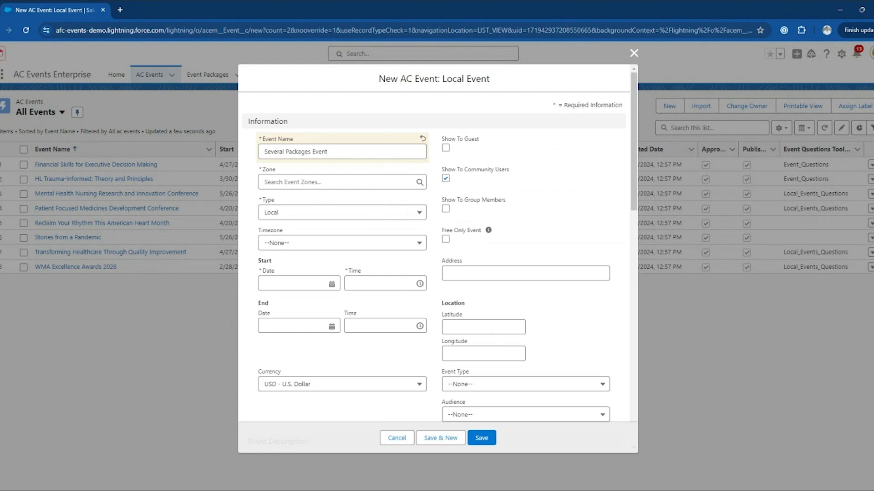
Assign the event to the WMA Zone and set its start to 6/29/2024 at 12:00 PM
{"action": "left_click", "coordinate": [404, 182]}
{"action": "left_click", "coordinate": [295, 218]}
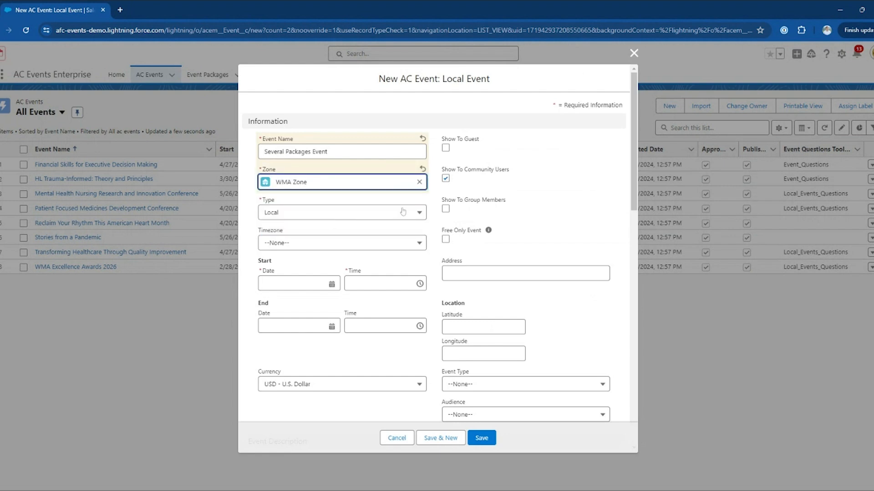
{"action": "left_click", "coordinate": [378, 214]}
{"action": "left_click", "coordinate": [434, 209]}
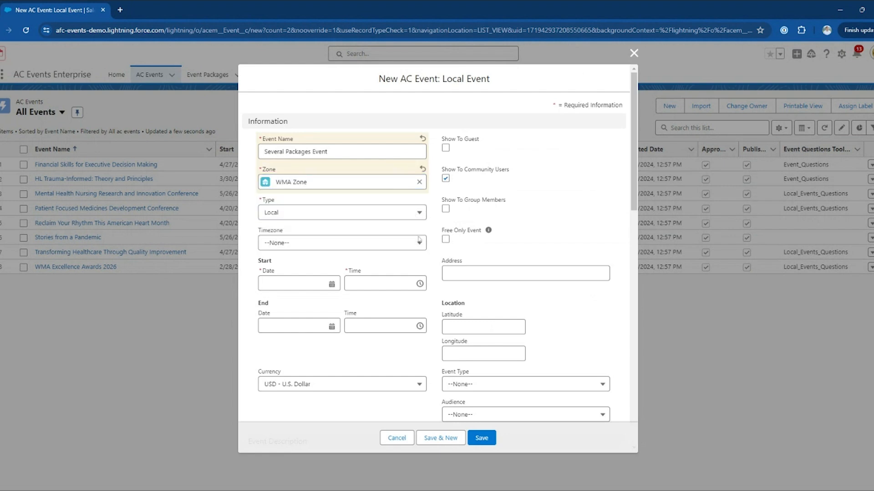
{"action": "left_click", "coordinate": [294, 283]}
{"action": "left_click", "coordinate": [385, 430]}
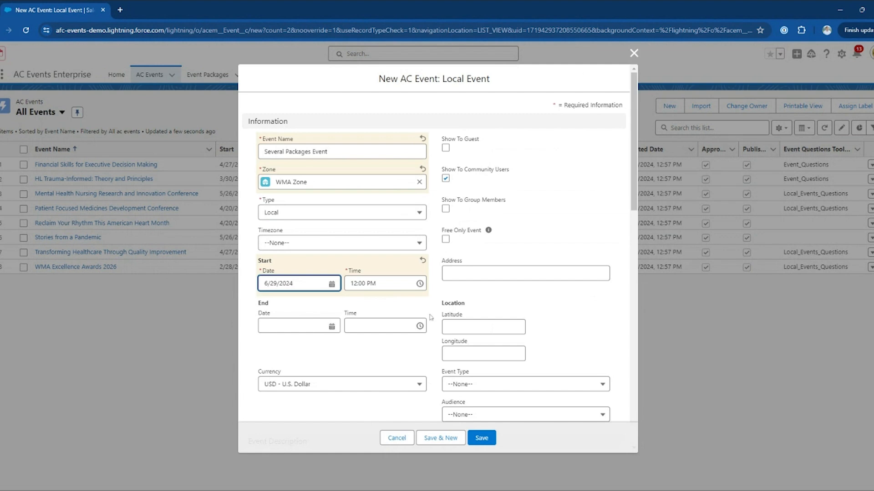
Enter "Salesforce Tower, London" as the event's address
{"action": "left_click", "coordinate": [501, 273]}
{"action": "type", "text": "Salesforc"}
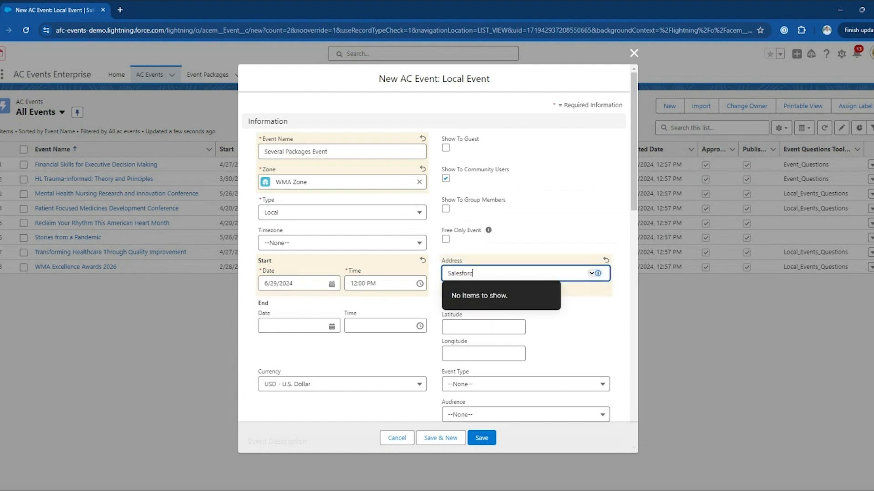
{"action": "type", "text": "e Tower, London"}
{"action": "left_click", "coordinate": [596, 312]}
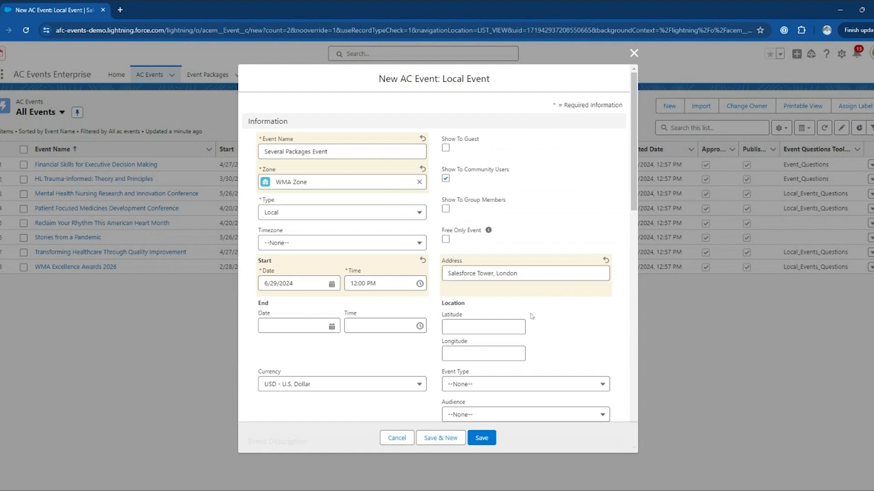
Give the event the description "Details", mark it as Published, and save it
{"action": "scroll", "coordinate": [530, 316], "scroll_direction": "down", "scroll_amount": 6}
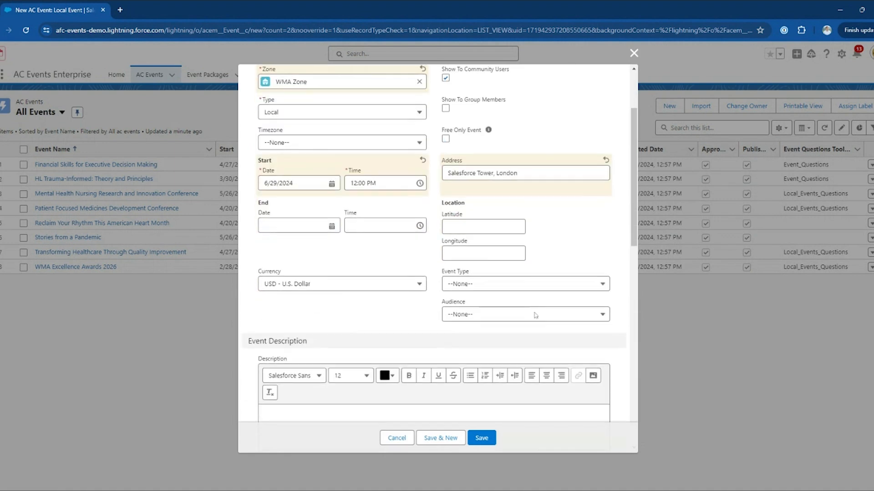
{"action": "left_click", "coordinate": [324, 231]}
{"action": "type", "text": "Setails"}
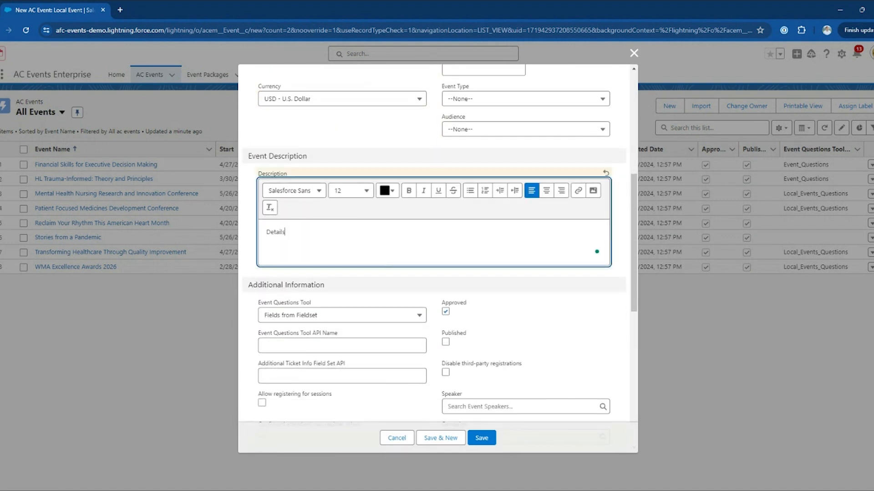
{"action": "scroll", "coordinate": [435, 308], "scroll_direction": "down", "scroll_amount": 2}
{"action": "left_click", "coordinate": [446, 247]}
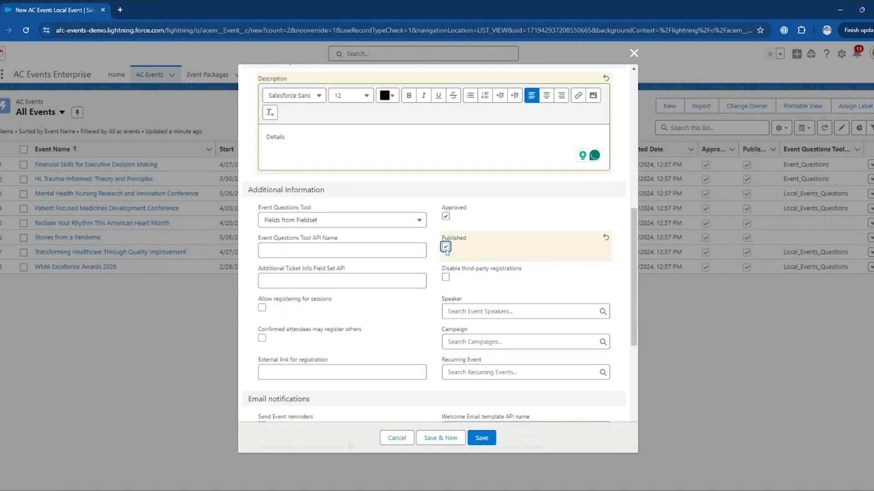
{"action": "scroll", "coordinate": [435, 275], "scroll_direction": "down", "scroll_amount": 6}
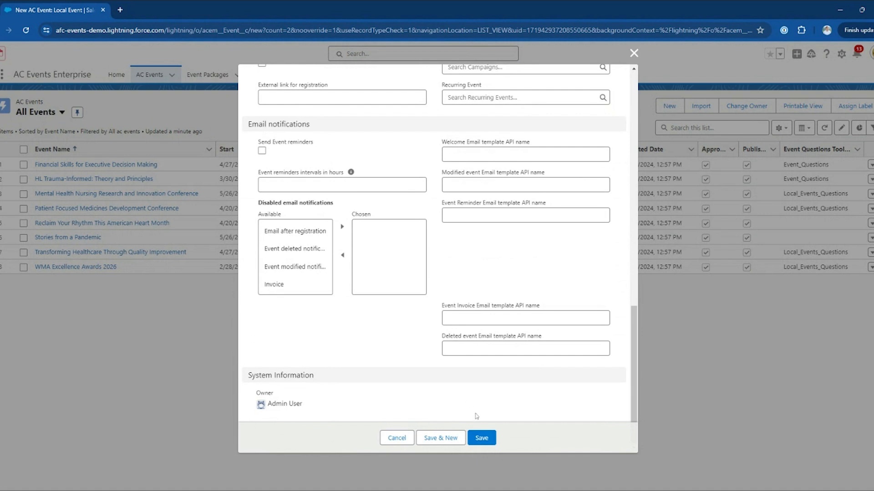
{"action": "left_click", "coordinate": [482, 438]}
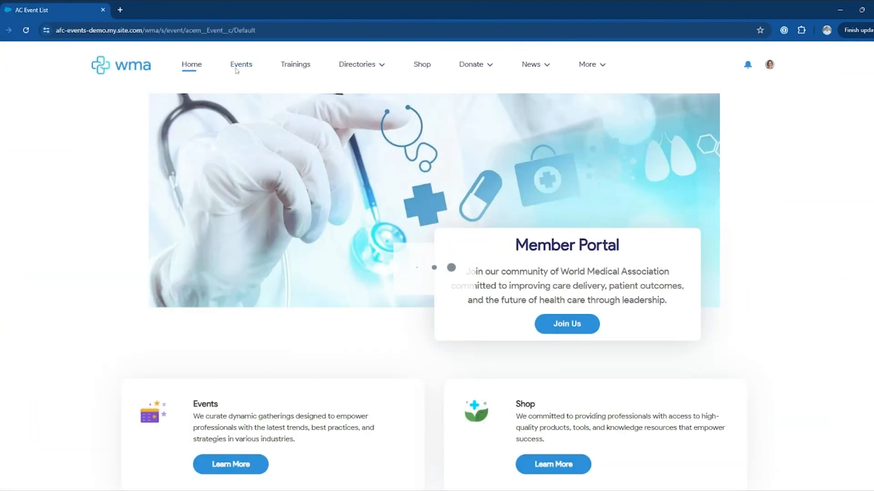
In the WMA member portal, view the upcoming events in the Event Calendar sorted by Farthest
{"action": "left_click", "coordinate": [236, 67]}
{"action": "left_click", "coordinate": [725, 329]}
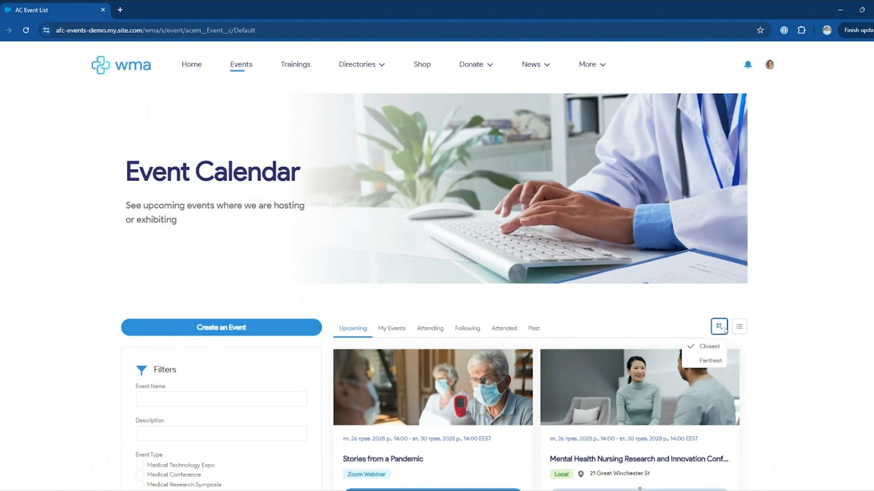
{"action": "left_click", "coordinate": [717, 363]}
{"action": "scroll", "coordinate": [769, 334], "scroll_direction": "down", "scroll_amount": 2}
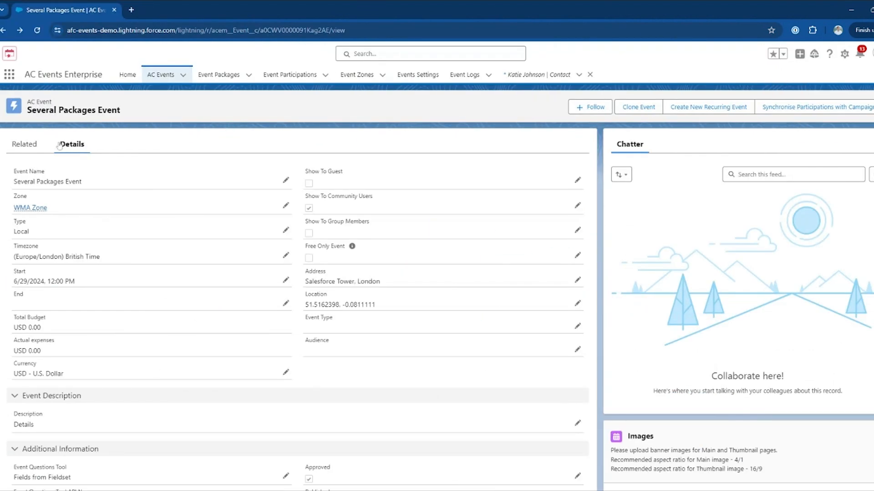
Start a new event package of record type Free for Several Packages Event, naming it "Free Pack" with type Free
{"action": "left_click", "coordinate": [30, 145]}
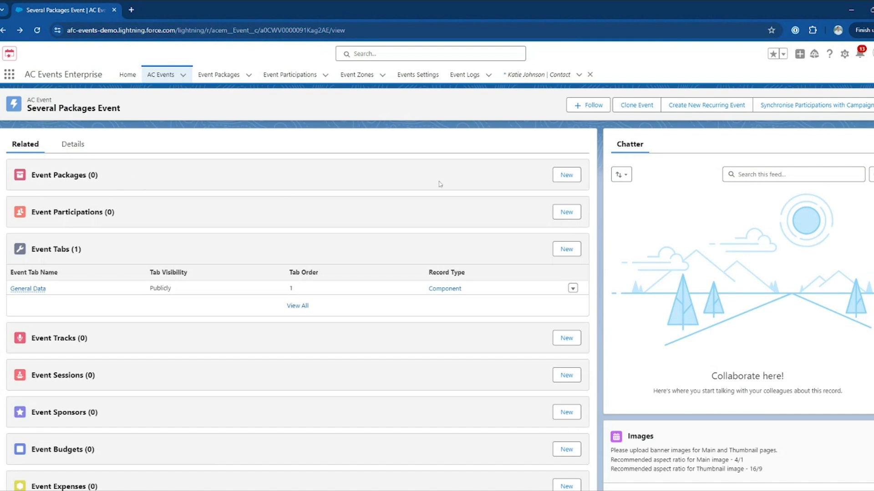
{"action": "left_click", "coordinate": [567, 176]}
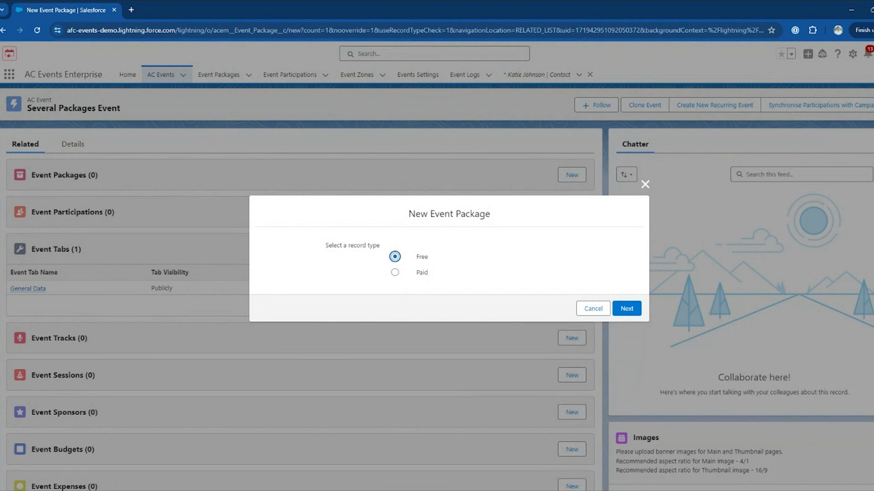
{"action": "left_click", "coordinate": [626, 309]}
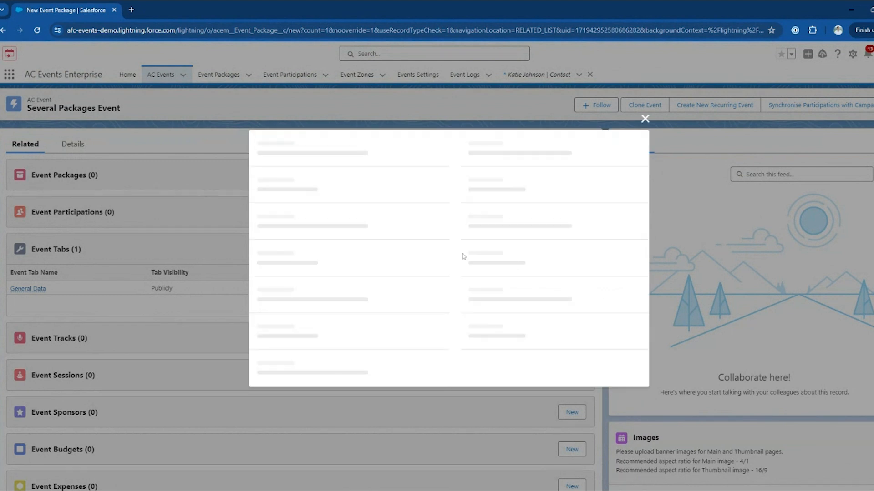
{"action": "type", "text": "Free Pack"}
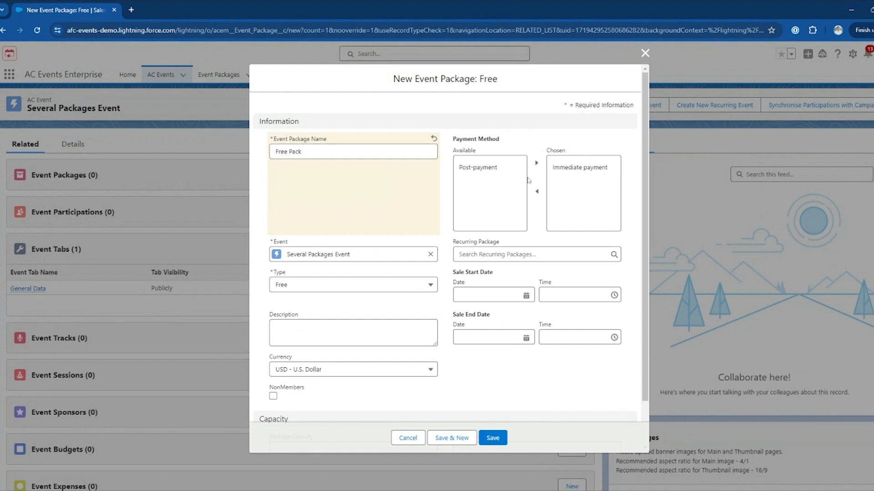
{"action": "left_click", "coordinate": [360, 284]}
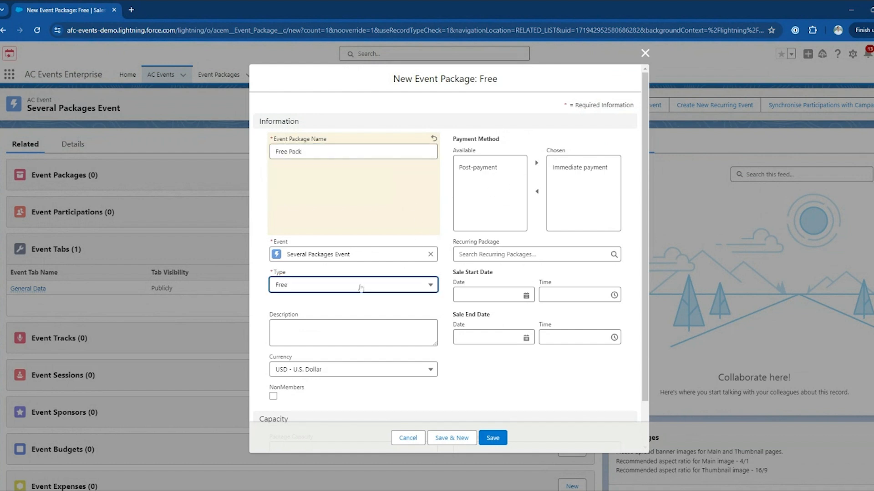
{"action": "left_click", "coordinate": [446, 280]}
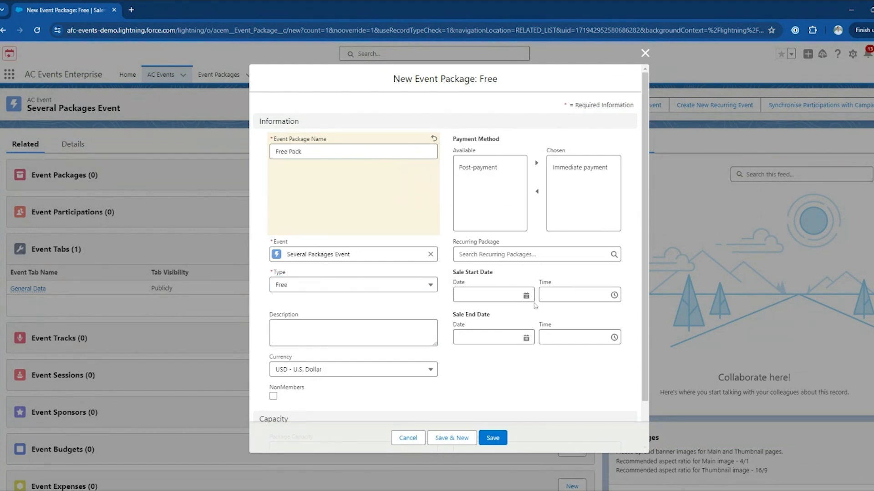
Set the Free Pack's package capacity to 100 and waitlist capacity to 10, and save the package
{"action": "scroll", "coordinate": [535, 306], "scroll_direction": "down", "scroll_amount": 1}
{"action": "left_click", "coordinate": [318, 399]}
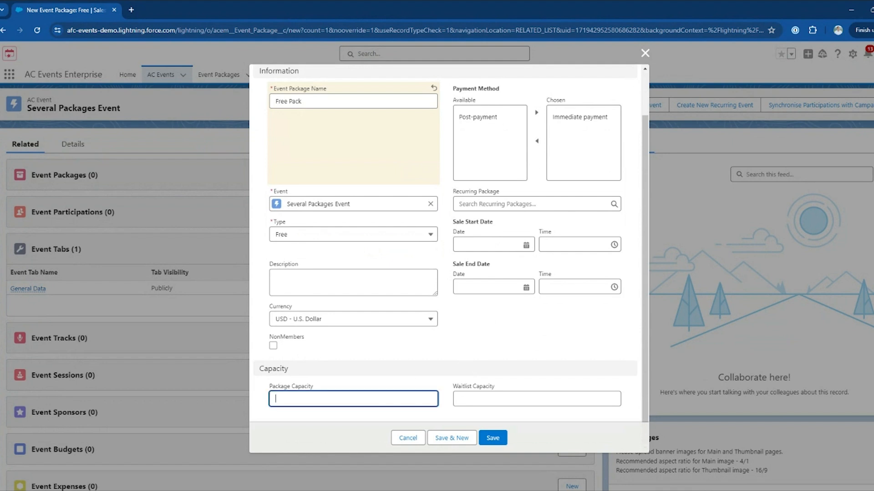
{"action": "type", "text": "100"}
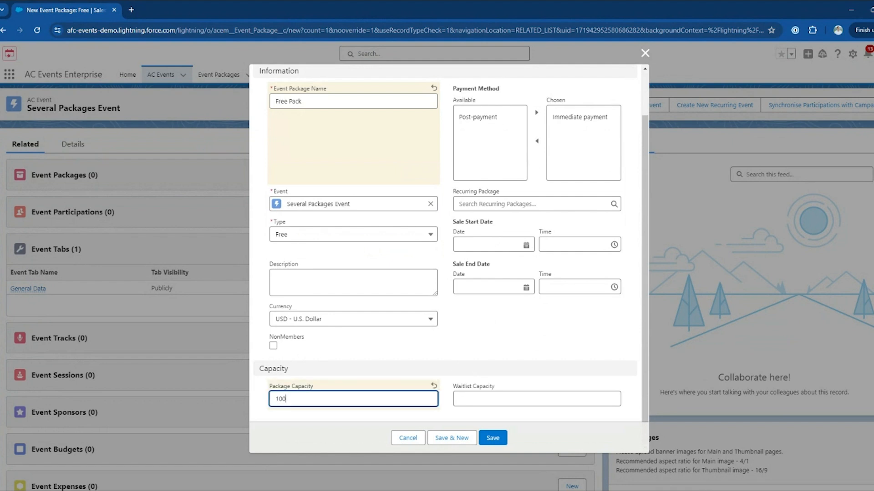
{"action": "left_click", "coordinate": [536, 399]}
{"action": "type", "text": "10"}
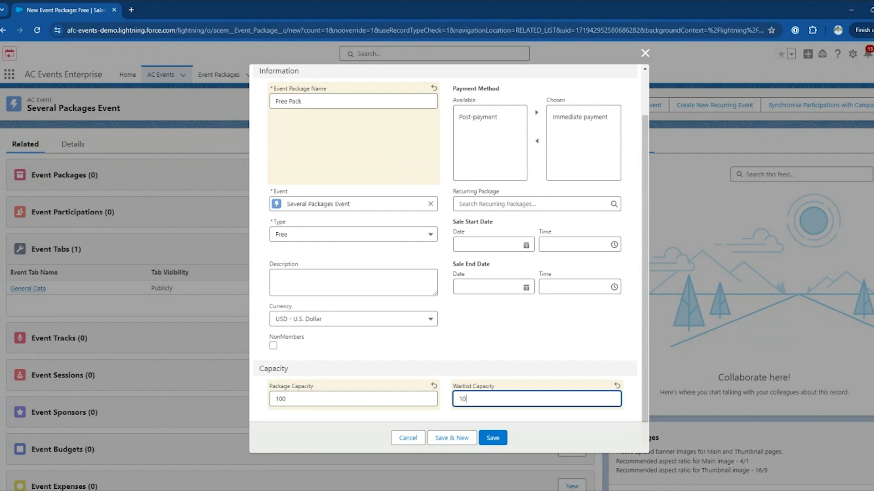
{"action": "left_click", "coordinate": [474, 369]}
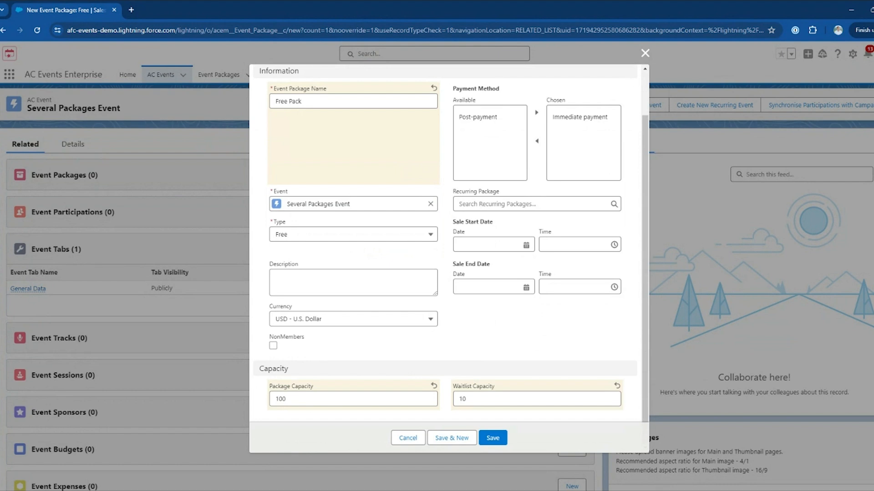
{"action": "left_click", "coordinate": [500, 436]}
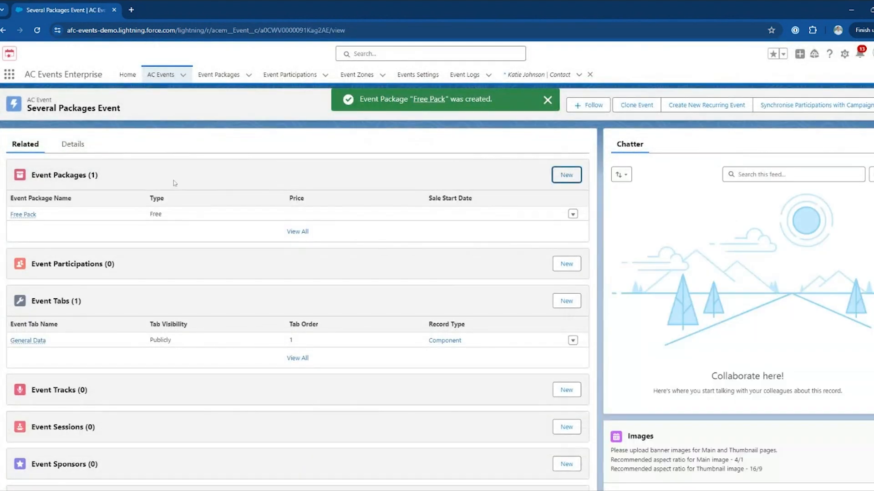
Start another event package of record type Free named "Free with donation" and set its type to Free with donation
{"action": "left_click", "coordinate": [566, 175]}
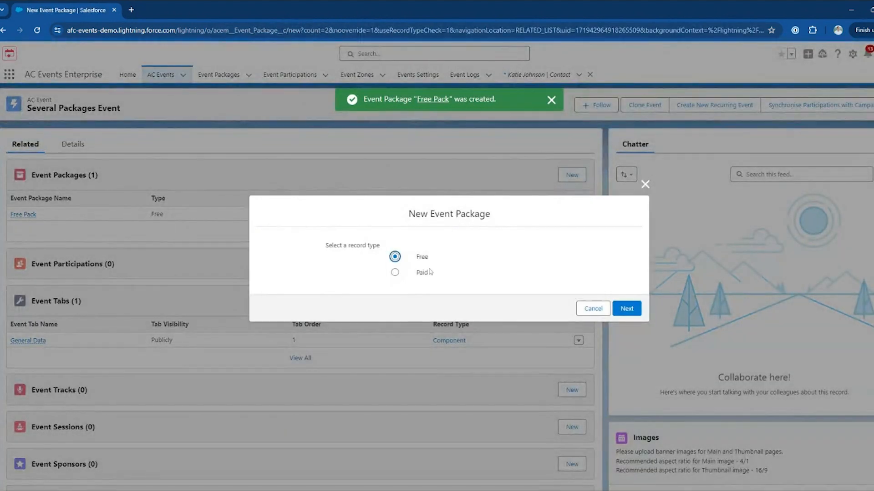
{"action": "left_click", "coordinate": [638, 312]}
{"action": "type", "text": "Free with"}
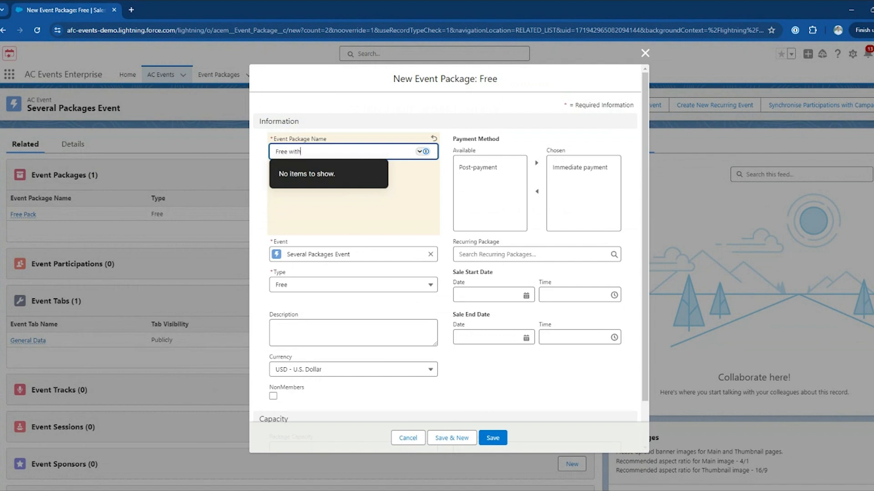
{"action": "type", "text": " donation"}
{"action": "left_click", "coordinate": [318, 283]}
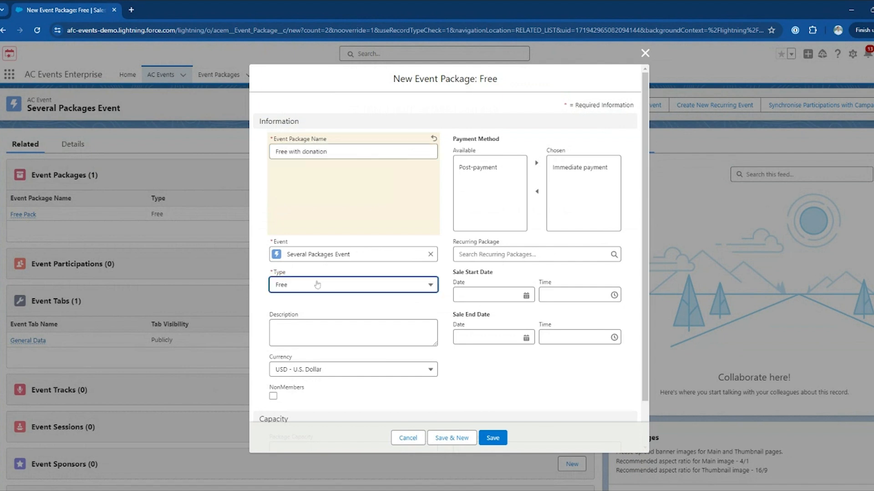
{"action": "left_click", "coordinate": [313, 339]}
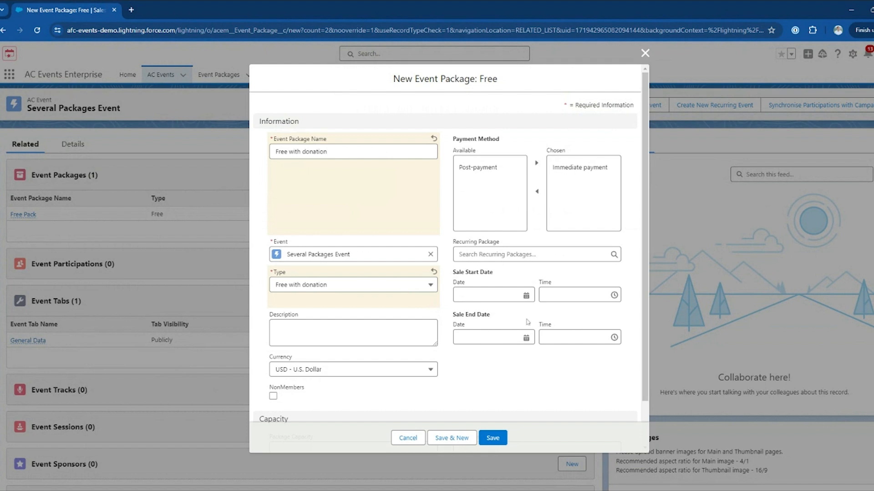
Set the donation package's capacity to 100 and waitlist capacity to 20, and save the package
{"action": "scroll", "coordinate": [512, 324], "scroll_direction": "down", "scroll_amount": 1}
{"action": "left_click", "coordinate": [318, 399]}
{"action": "type", "text": "100"}
{"action": "key", "text": "Tab"}
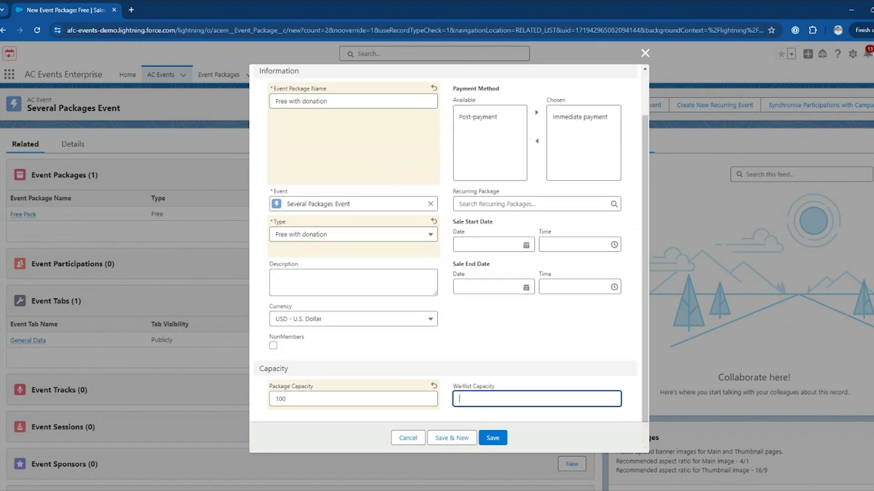
{"action": "type", "text": "20"}
{"action": "left_click", "coordinate": [496, 436]}
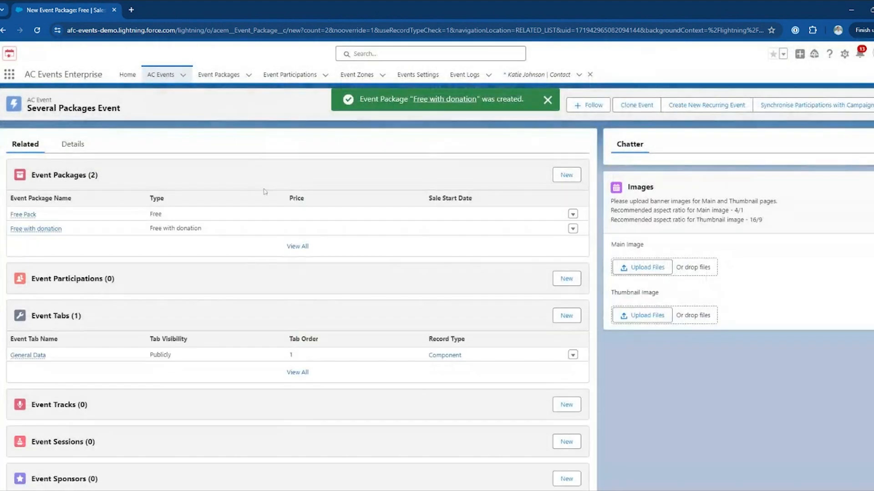
Start a new event package of record type Paid for Several Packages Event, naming it "Paid Pack" with a price of 100
{"action": "left_click", "coordinate": [571, 179]}
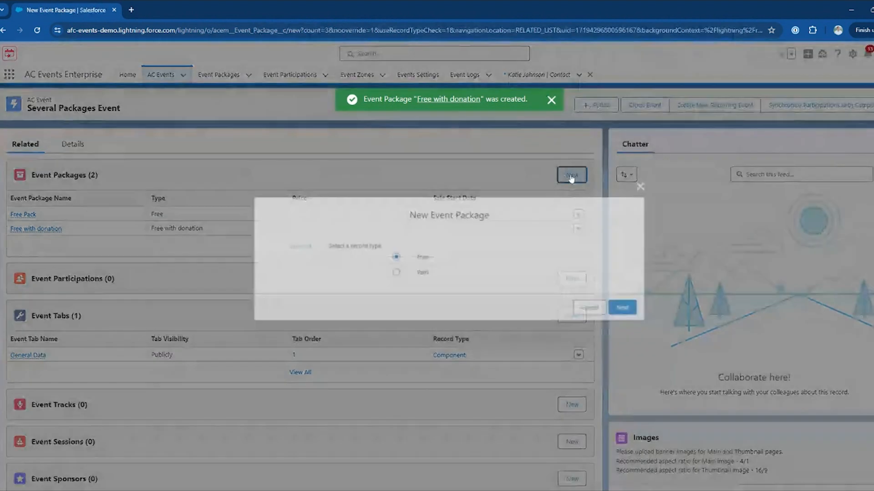
{"action": "left_click", "coordinate": [422, 272]}
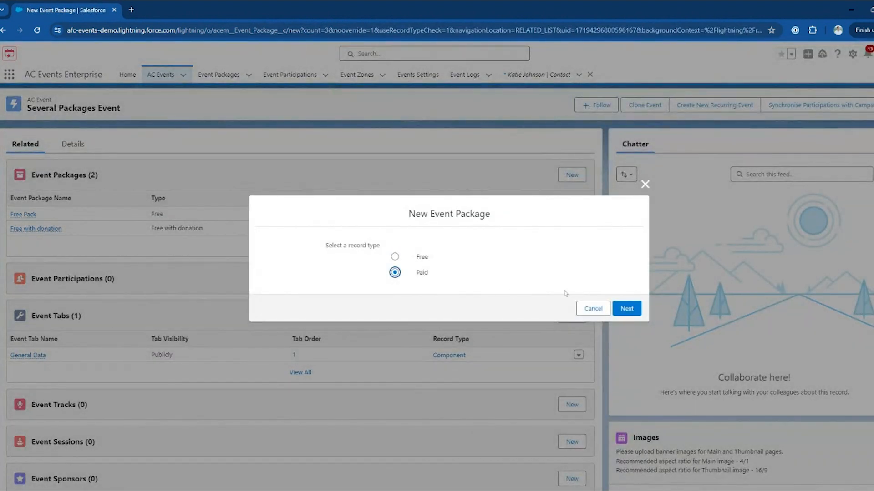
{"action": "left_click", "coordinate": [627, 309]}
{"action": "type", "text": "Paid Pack"}
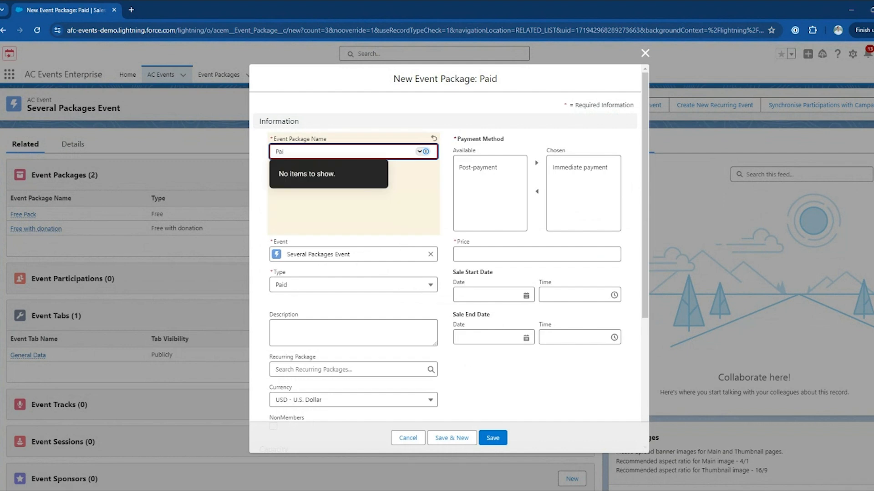
{"action": "left_click", "coordinate": [454, 258]}
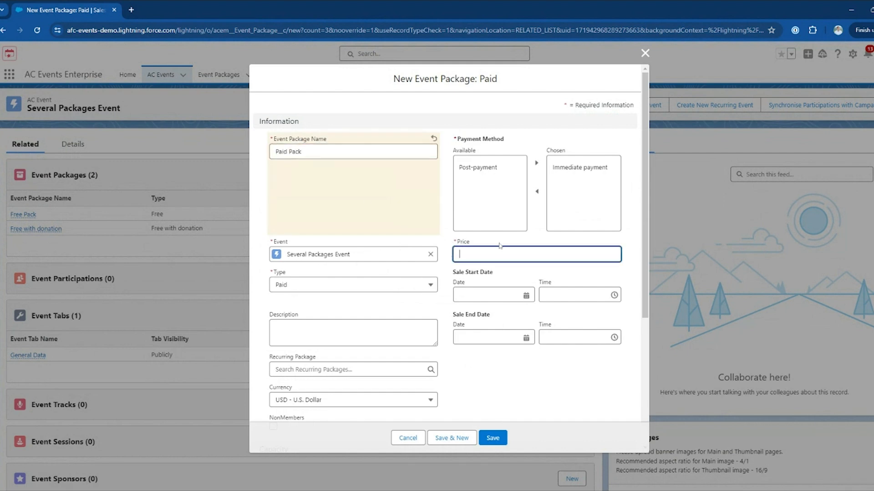
{"action": "type", "text": "100"}
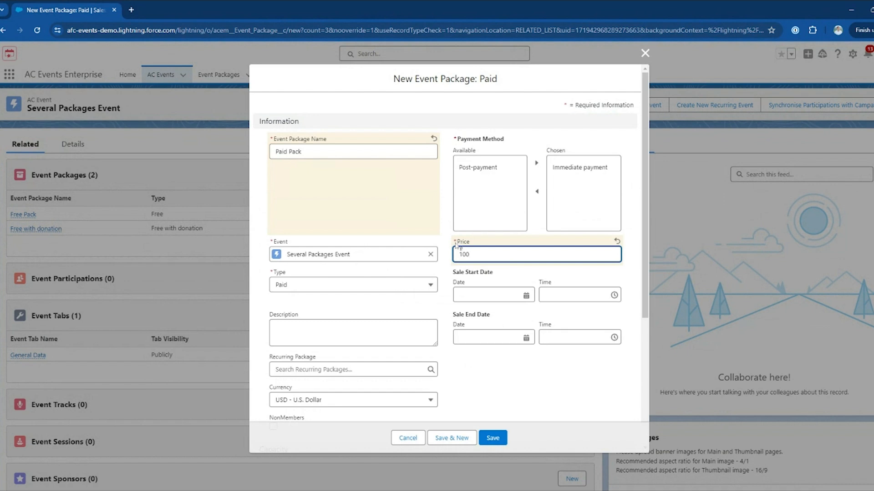
{"action": "left_click", "coordinate": [447, 246]}
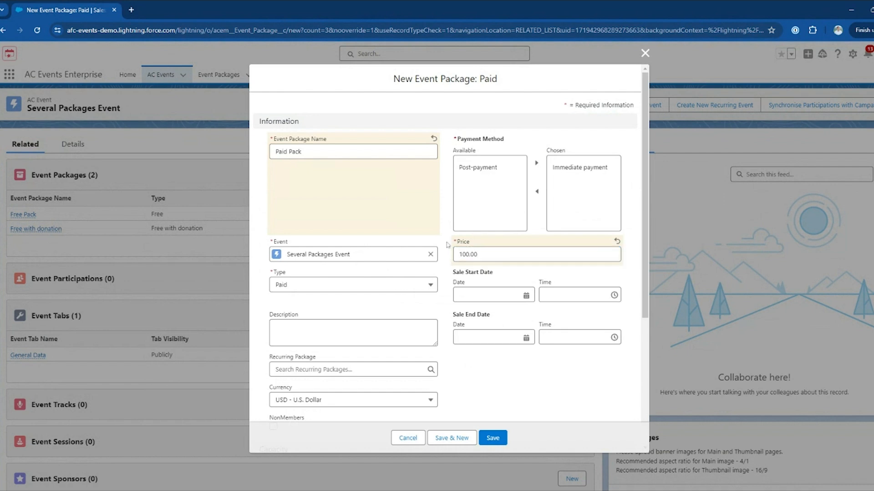
Set the Paid Pack's package capacity to 50 and its waitlist capacity to 5
{"action": "scroll", "coordinate": [449, 249], "scroll_direction": "down", "scroll_amount": 4}
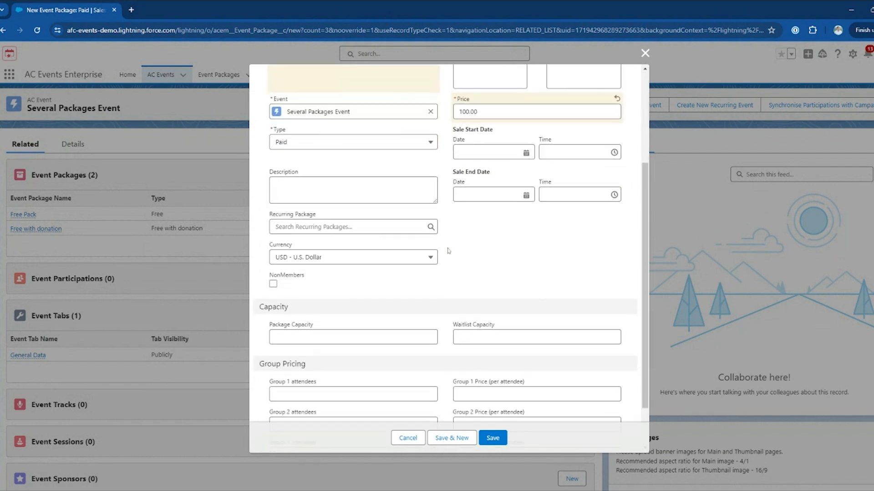
{"action": "left_click", "coordinate": [319, 280]}
{"action": "type", "text": "50"}
{"action": "left_click", "coordinate": [461, 282]}
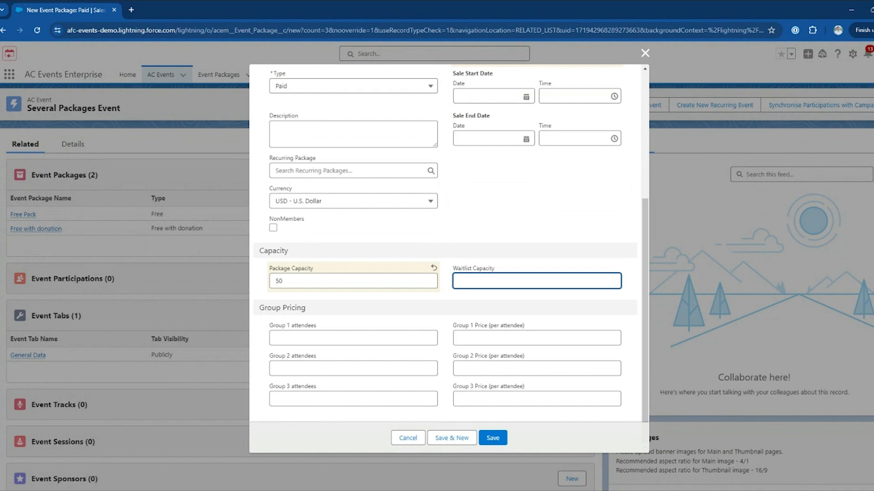
{"action": "type", "text": "5"}
{"action": "left_click", "coordinate": [456, 307]}
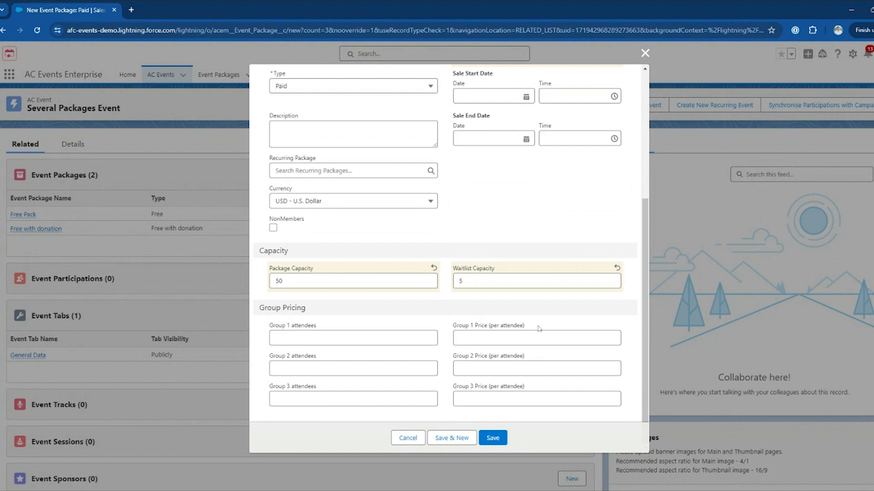
Set the Paid Pack's group pricing per attendee to 90 for 2 attendees, 80 for 4 and 70 for 6
{"action": "left_click", "coordinate": [353, 338]}
{"action": "type", "text": "2"}
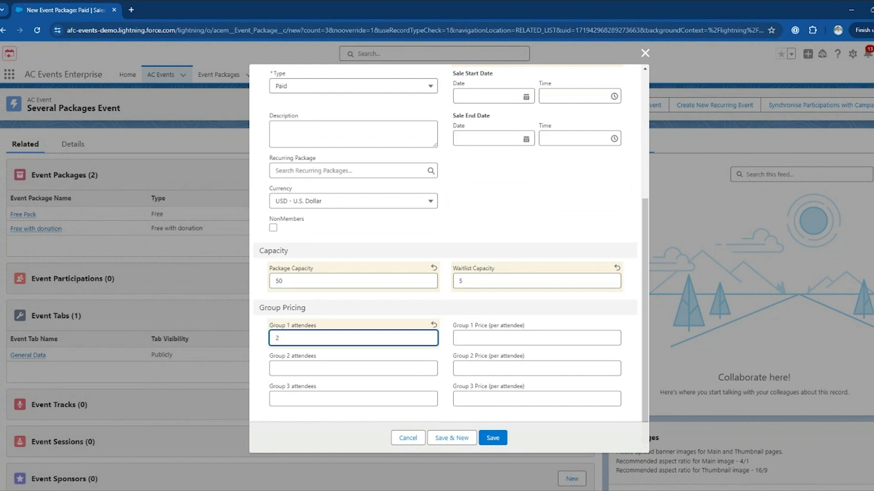
{"action": "key", "text": "Tab"}
{"action": "type", "text": "900"}
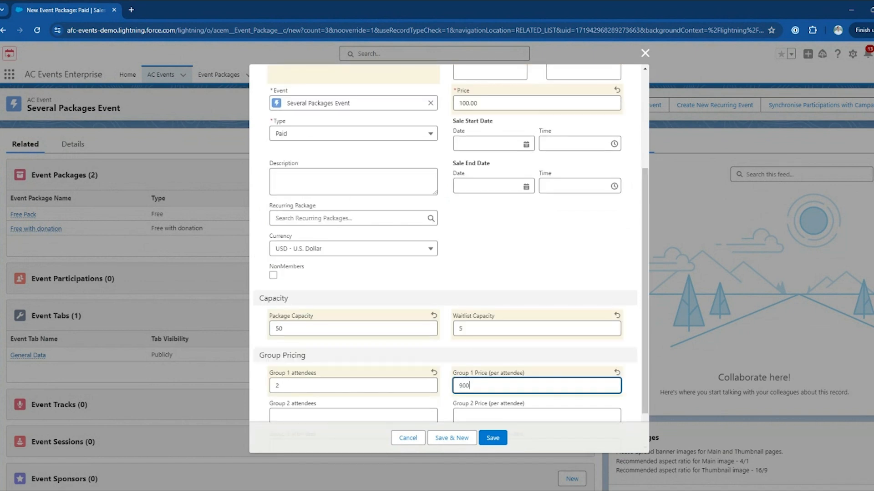
{"action": "key", "text": "Tab"}
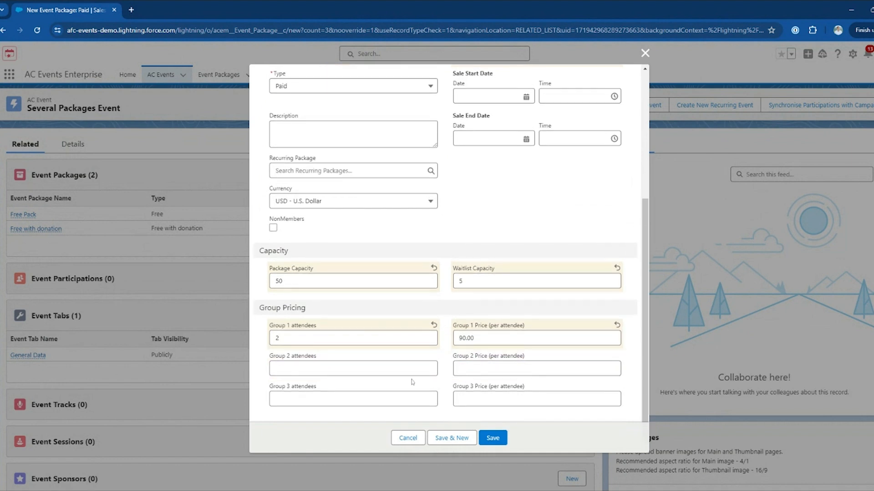
{"action": "type", "text": "4"}
{"action": "key", "text": "Tab"}
{"action": "type", "text": "80"}
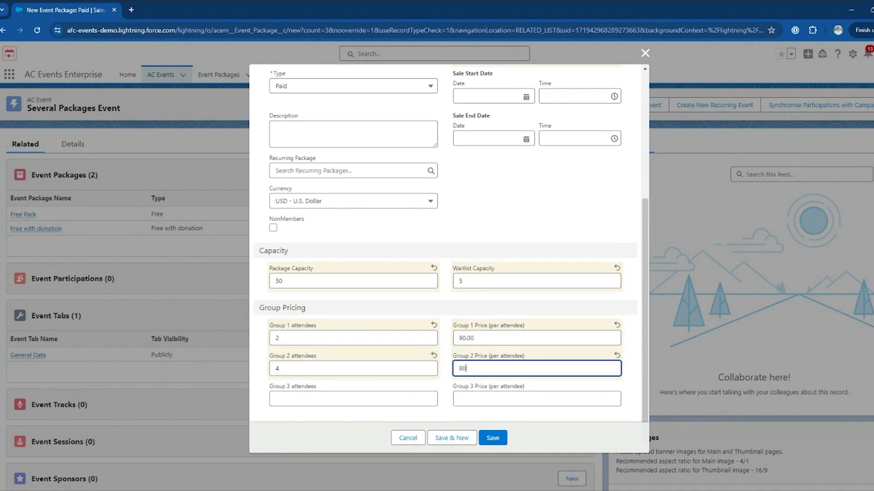
{"action": "key", "text": "Tab"}
{"action": "type", "text": "6"}
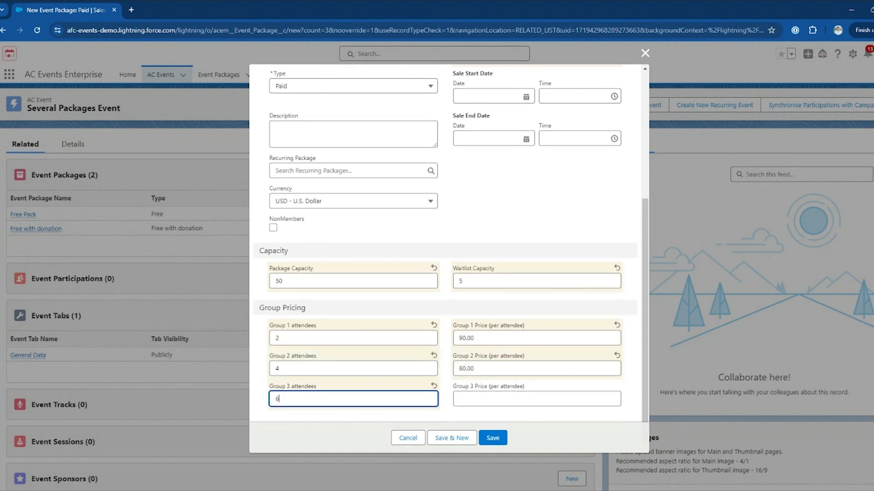
{"action": "key", "text": "Tab"}
{"action": "type", "text": "70"}
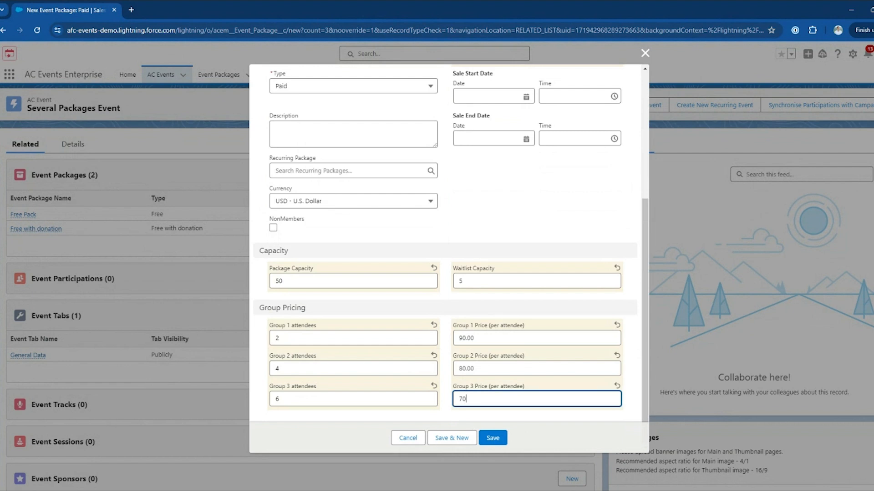
{"action": "left_click", "coordinate": [447, 371]}
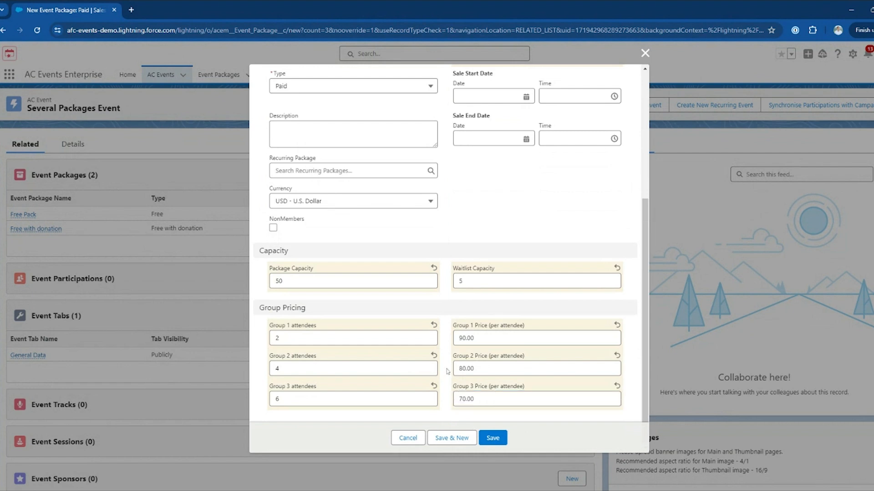
Enter "Additional details" as the Paid Pack's description and save the package
{"action": "scroll", "coordinate": [447, 372], "scroll_direction": "up", "scroll_amount": 2}
{"action": "left_click", "coordinate": [353, 229]}
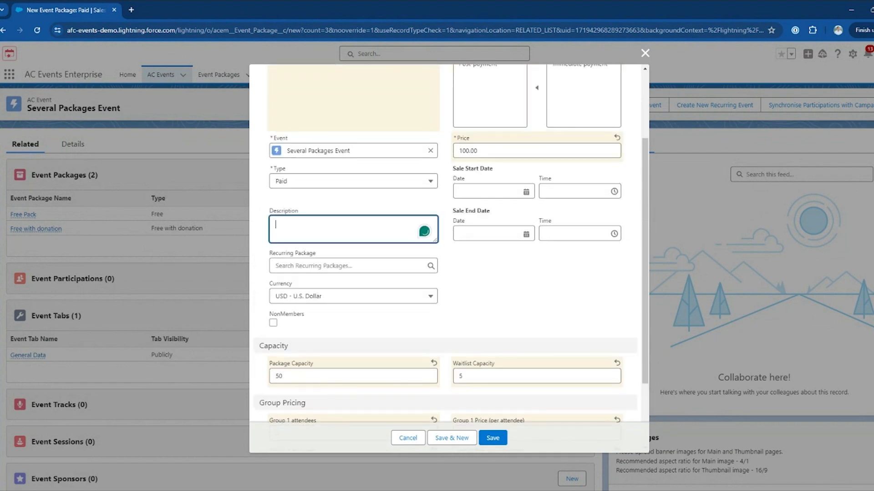
{"action": "type", "text": "Additional details"}
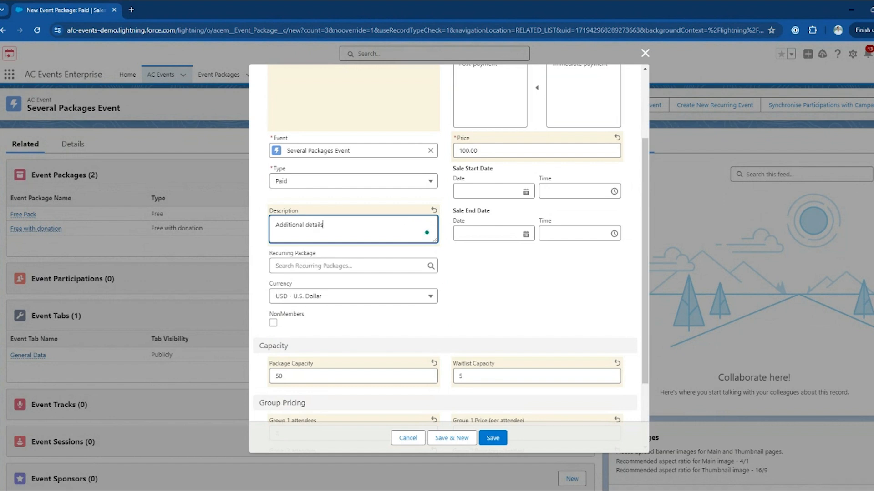
{"action": "left_click", "coordinate": [450, 321]}
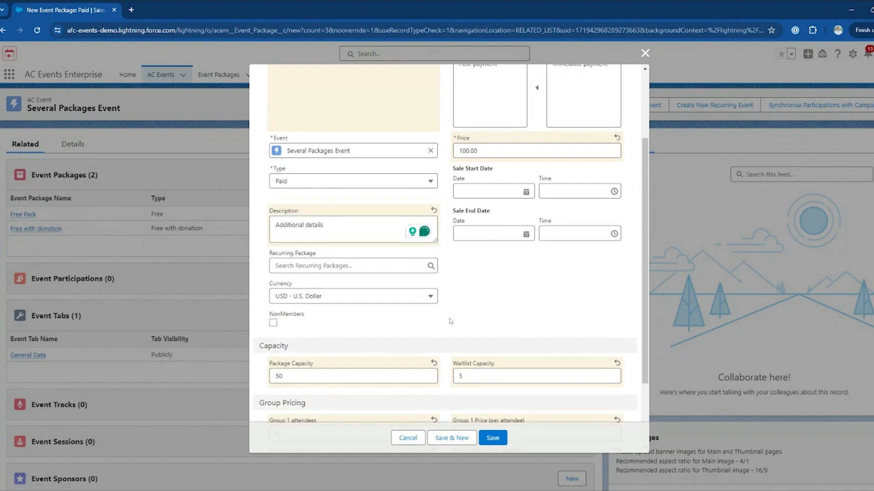
{"action": "left_click", "coordinate": [492, 438]}
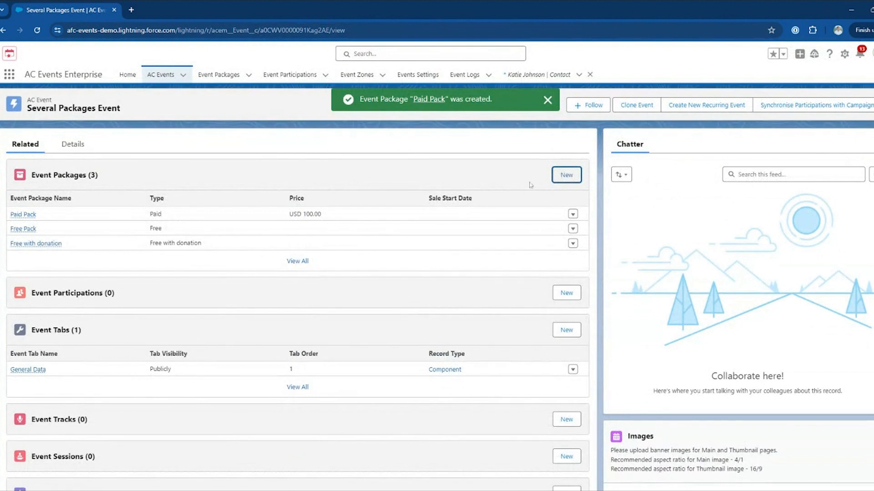
Start another event package of record type Paid named "Paid with donation", with type Paid with donation and price 100
{"action": "left_click", "coordinate": [566, 175]}
{"action": "left_click", "coordinate": [425, 272]}
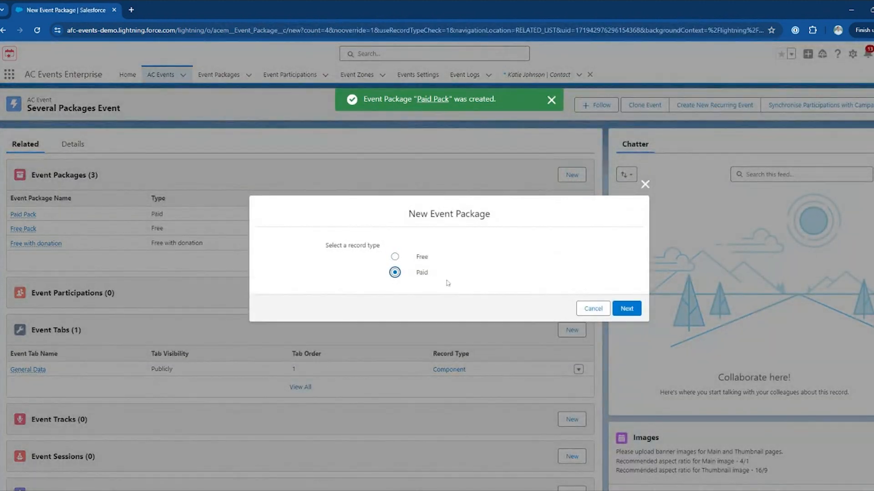
{"action": "left_click", "coordinate": [630, 313]}
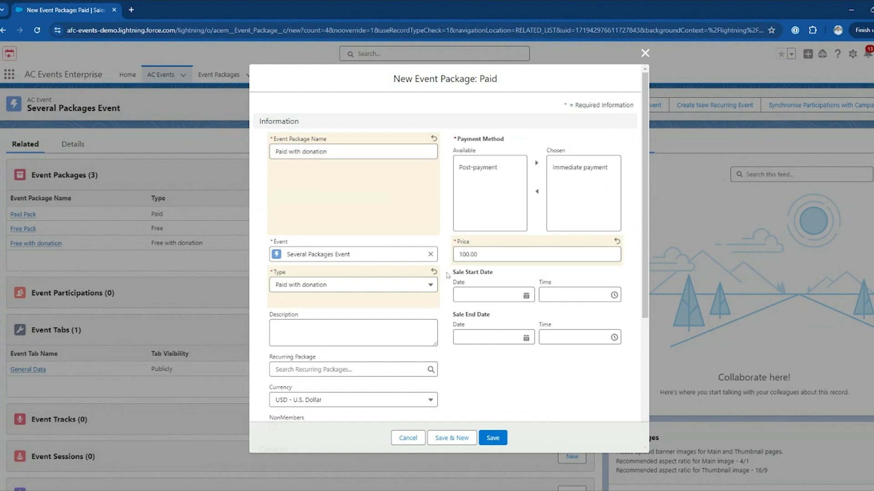
Add description "Additional info about donation", capacity 20, waitlist 2 and group prices 90, 85 and 80 for 2, 4 and 6 attendees, and save
{"action": "scroll", "coordinate": [449, 275], "scroll_direction": "down", "scroll_amount": 1}
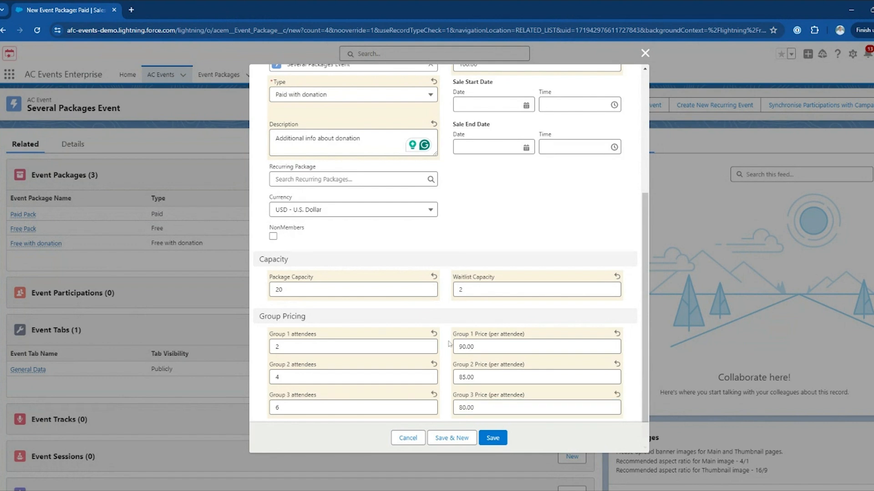
{"action": "left_click", "coordinate": [490, 437]}
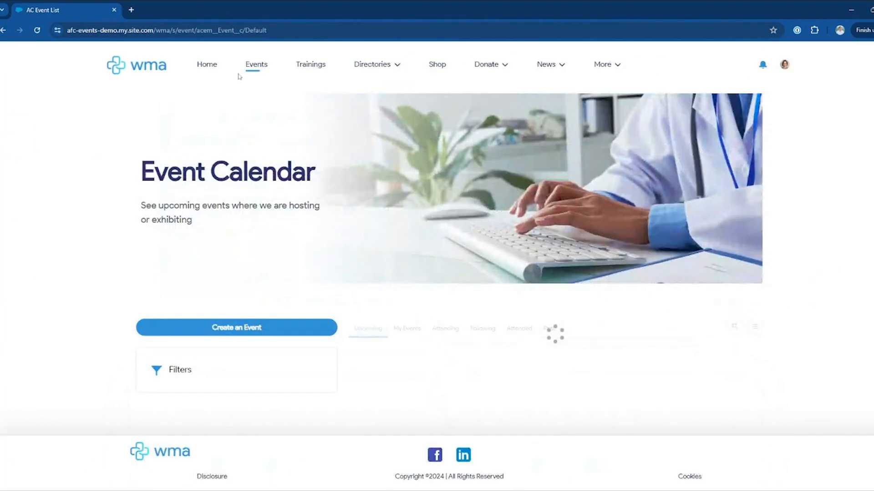
Sort the upcoming events on the WMA community site's event calendar by Farthest
{"action": "left_click", "coordinate": [731, 327]}
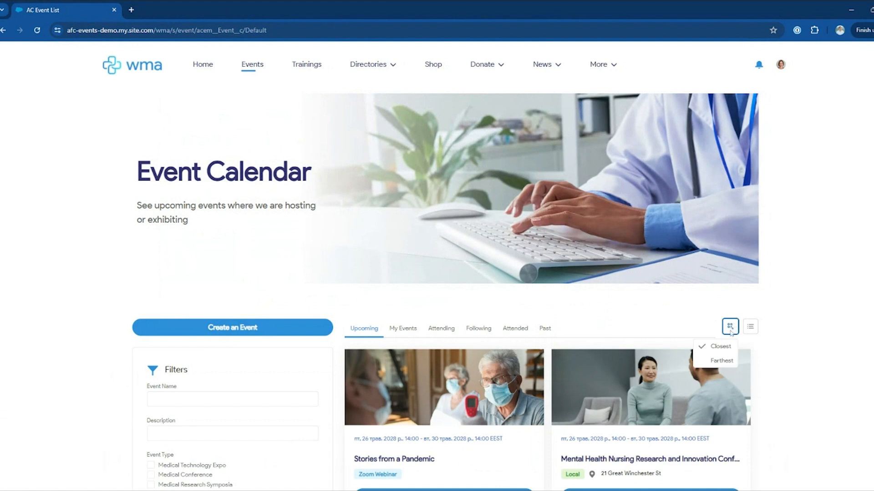
{"action": "left_click", "coordinate": [722, 361]}
{"action": "scroll", "coordinate": [546, 318], "scroll_direction": "down", "scroll_amount": 2}
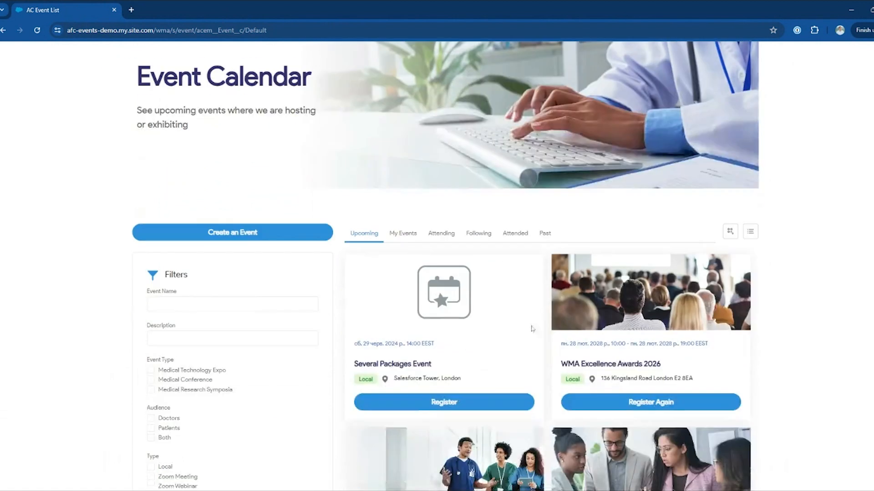
Open the package choices for Several Packages Event and view the descriptions of the Paid Pack and Paid with donation packages
{"action": "left_click", "coordinate": [456, 404]}
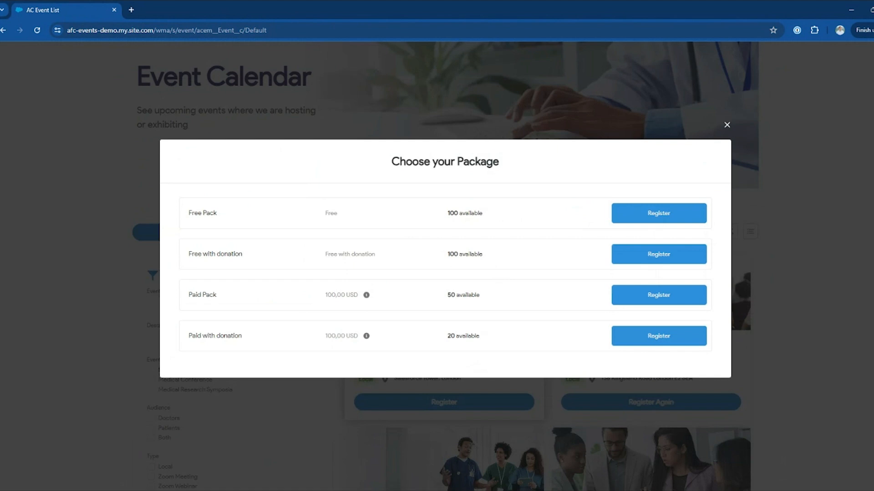
{"action": "mouse_move", "coordinate": [365, 297]}
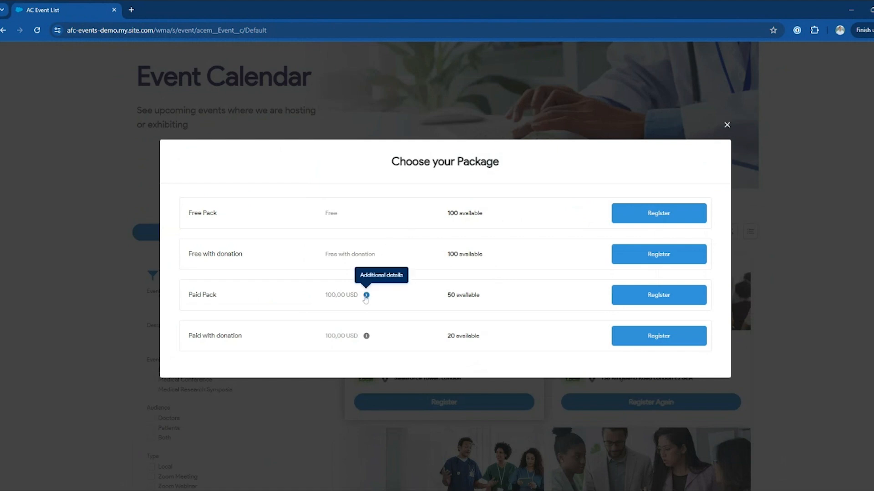
{"action": "mouse_move", "coordinate": [366, 338]}
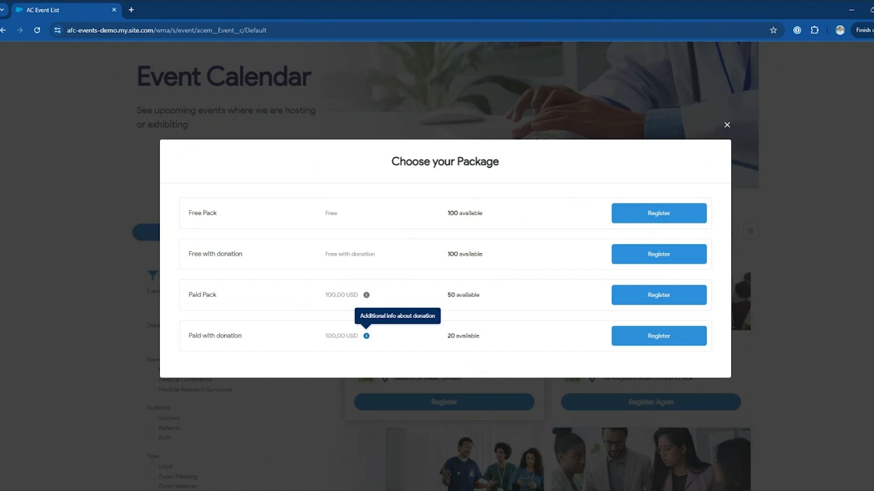
Register for the Free with donation package, keep the current ticket owner, and enter a donation of 40
{"action": "left_click", "coordinate": [650, 257]}
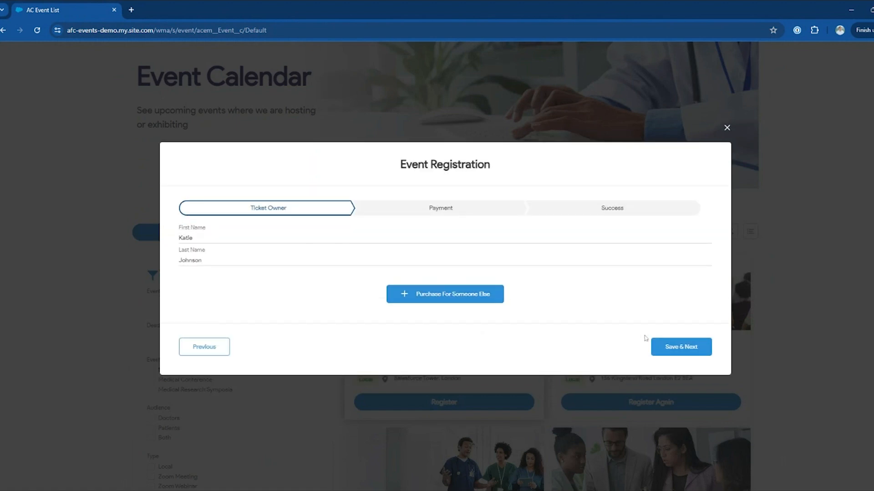
{"action": "left_click", "coordinate": [696, 351]}
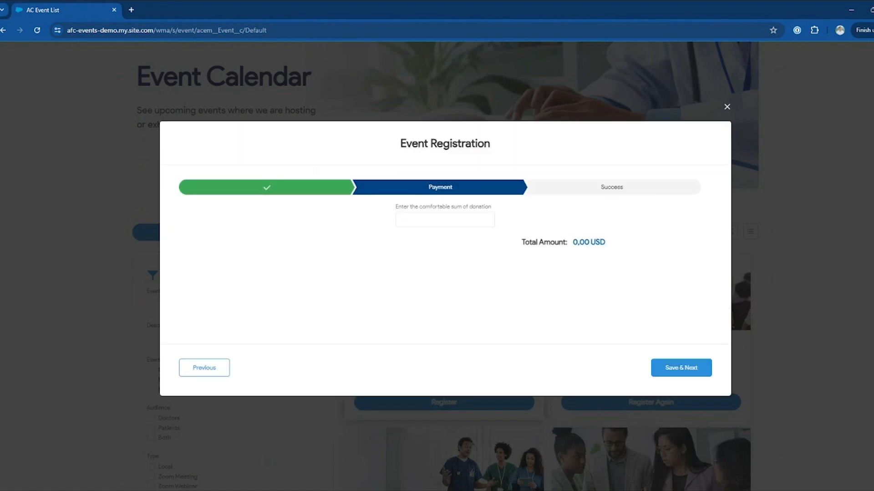
{"action": "left_click", "coordinate": [444, 219]}
{"action": "type", "text": "40"}
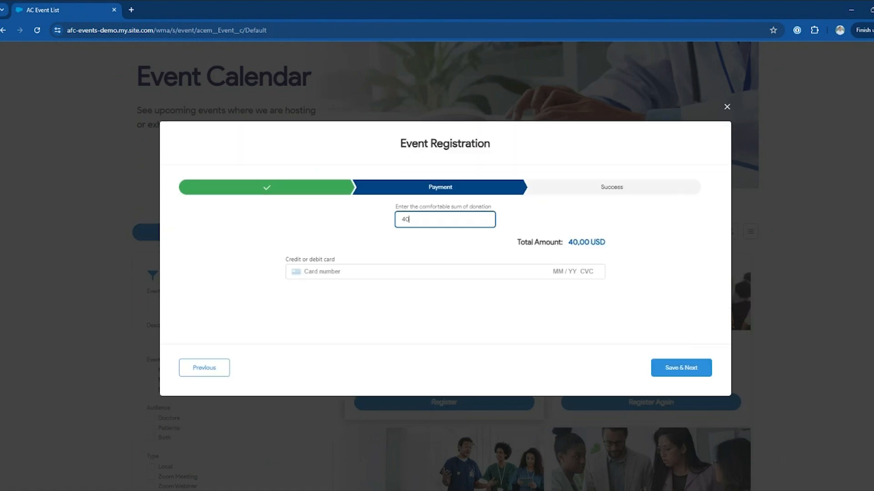
Set the donation amount to 0 and submit the payment stage of the Free with donation registration
{"action": "left_click", "coordinate": [554, 222]}
{"action": "double_click", "coordinate": [430, 220]}
{"action": "type", "text": "0"}
{"action": "left_click", "coordinate": [528, 255]}
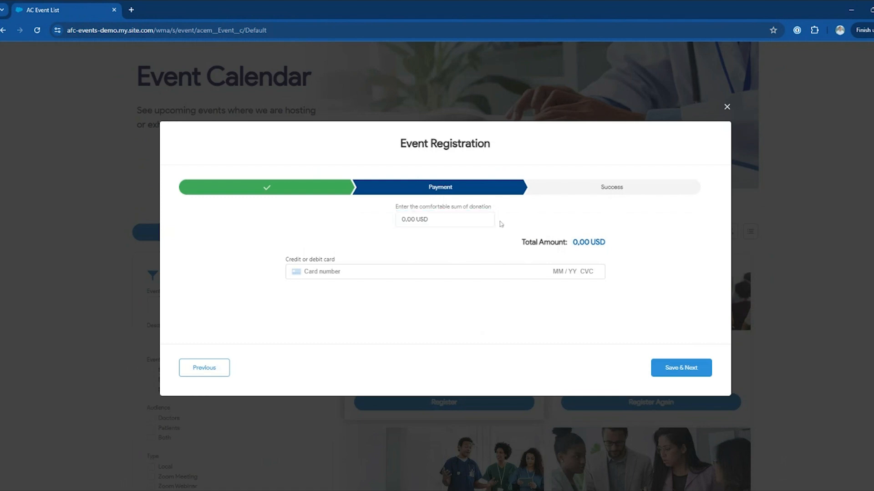
{"action": "left_click", "coordinate": [682, 370]}
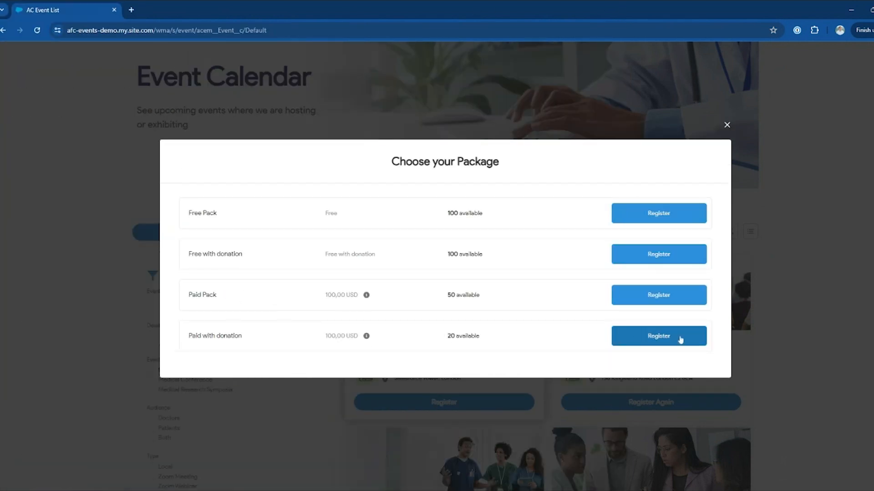
Start registering for the Paid with donation package, keep the current ticket owner, and enter a donation of 20
{"action": "left_click", "coordinate": [666, 339]}
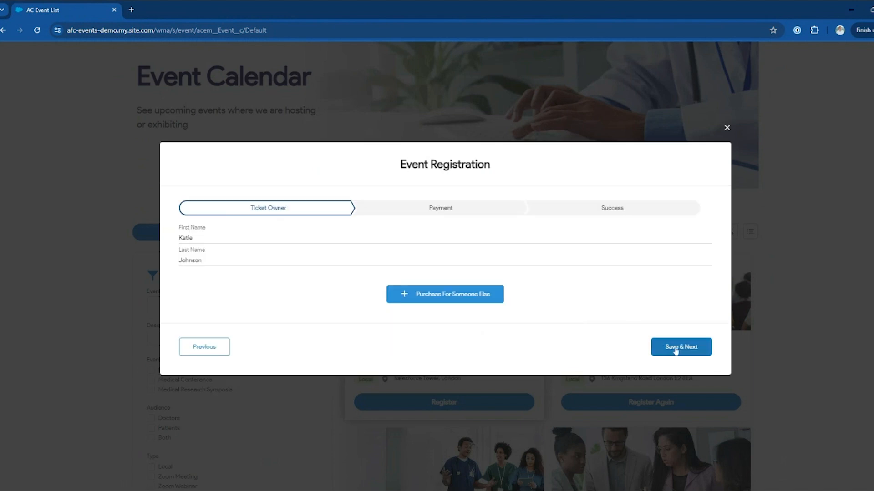
{"action": "left_click", "coordinate": [675, 348]}
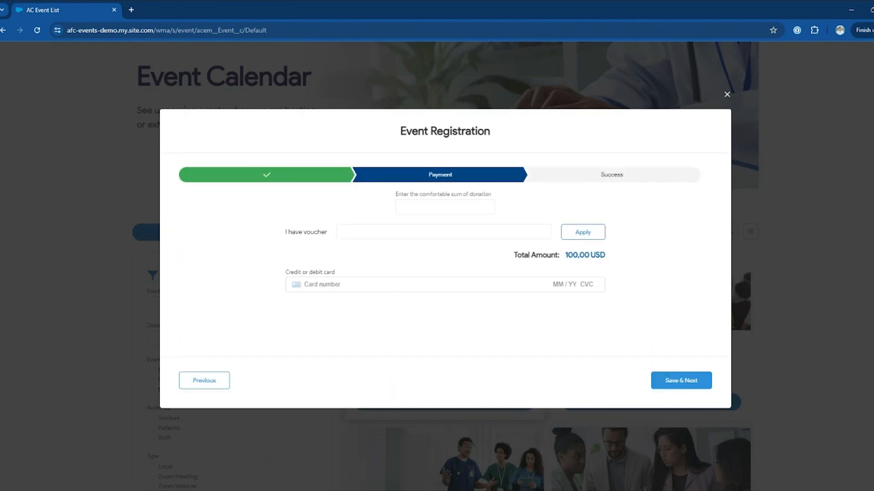
{"action": "left_click", "coordinate": [445, 207]}
{"action": "type", "text": "20"}
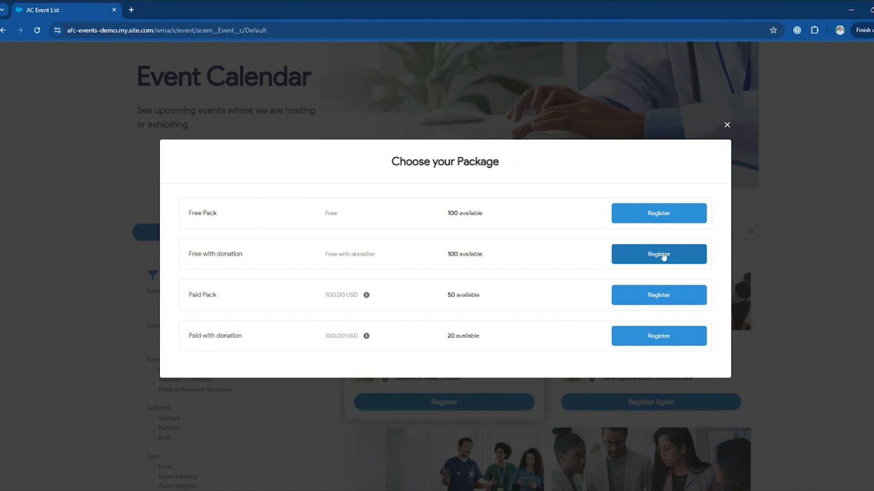
Start registering for the Free with donation package, keep the current ticket owner, and set the donation to 20 USD
{"action": "left_click", "coordinate": [663, 253]}
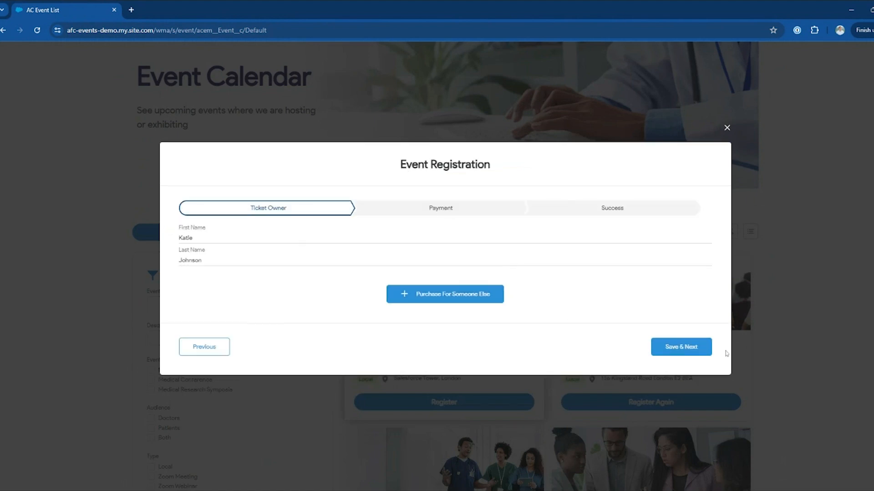
{"action": "left_click", "coordinate": [696, 347]}
{"action": "type", "text": "20"}
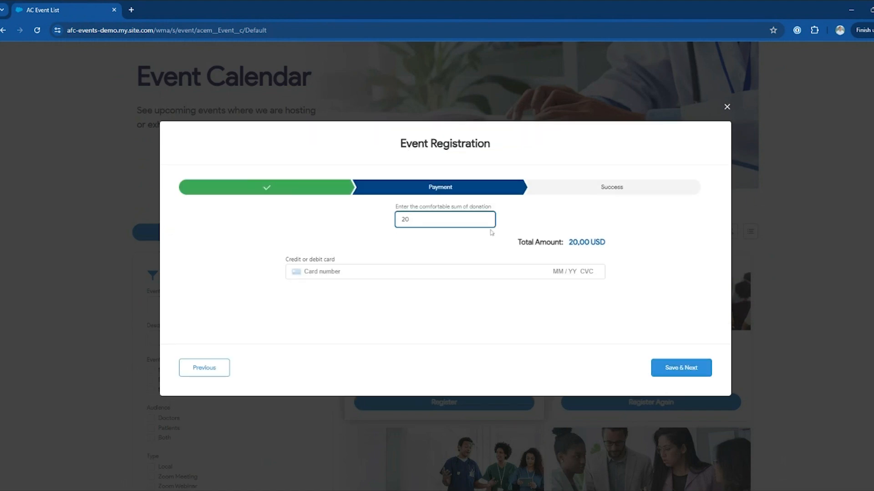
{"action": "left_click", "coordinate": [552, 226]}
Enter the card number, expiry date and security code for the donation and submit the payment stage
{"action": "left_click", "coordinate": [446, 271]}
{"action": "type", "text": "42424242424242420426123"}
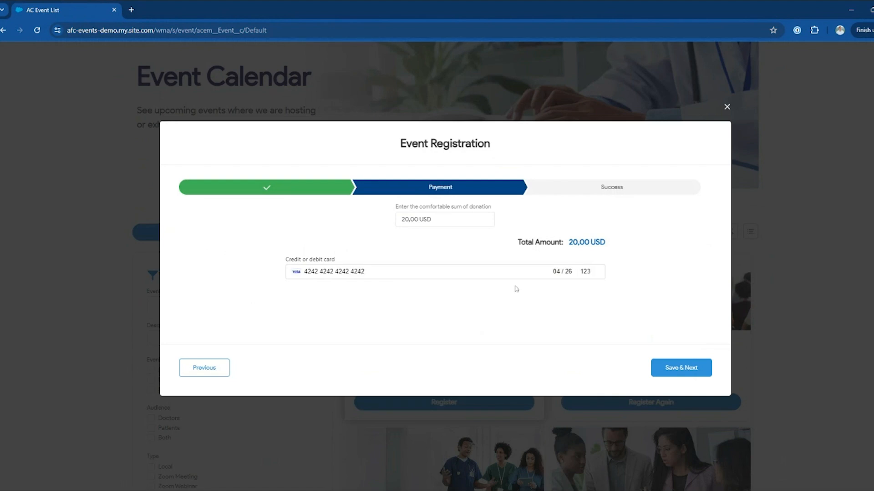
{"action": "left_click", "coordinate": [681, 367]}
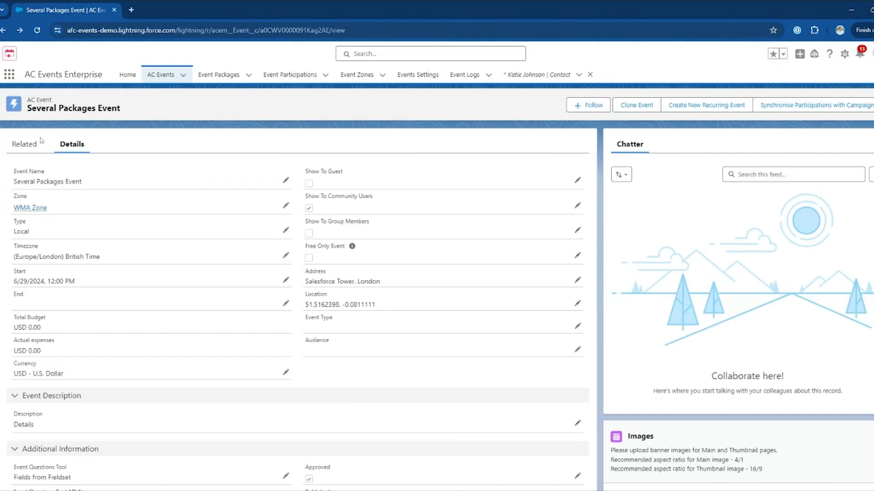
From the related records of Several Packages Event, open the registrant's event participation and view the details of its event transaction
{"action": "left_click", "coordinate": [32, 144]}
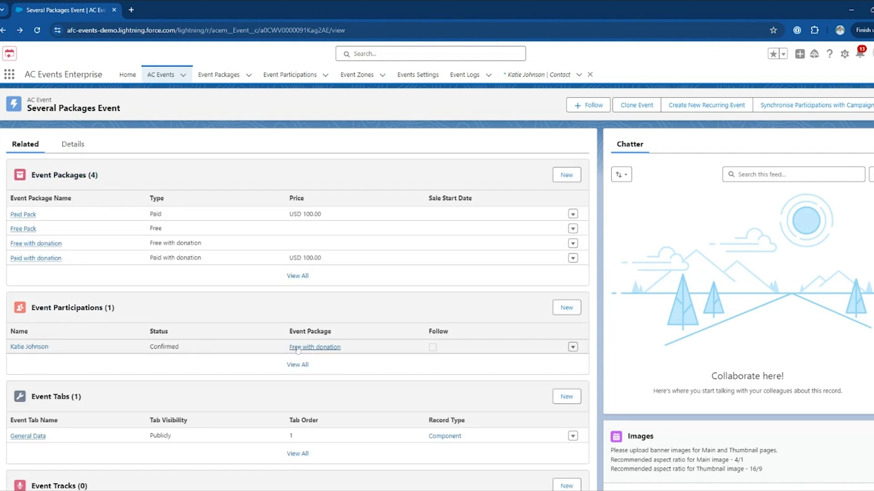
{"action": "left_click", "coordinate": [30, 347]}
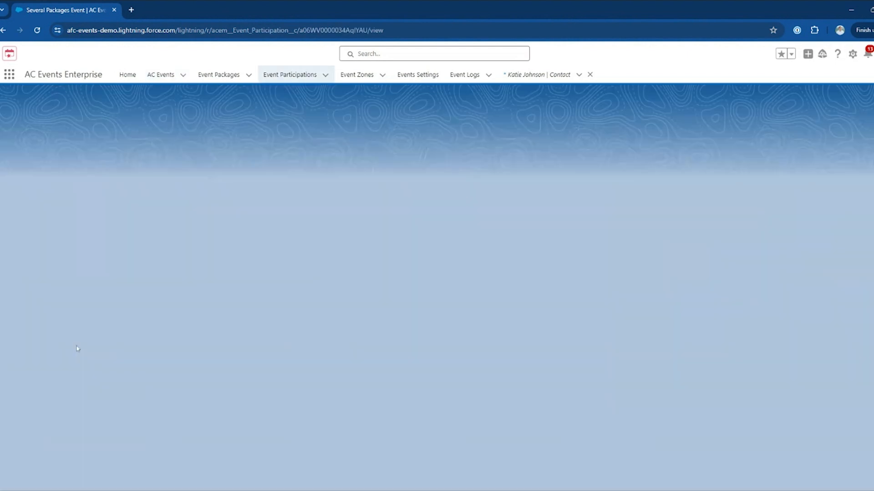
{"action": "scroll", "coordinate": [347, 316], "scroll_direction": "down", "scroll_amount": 1}
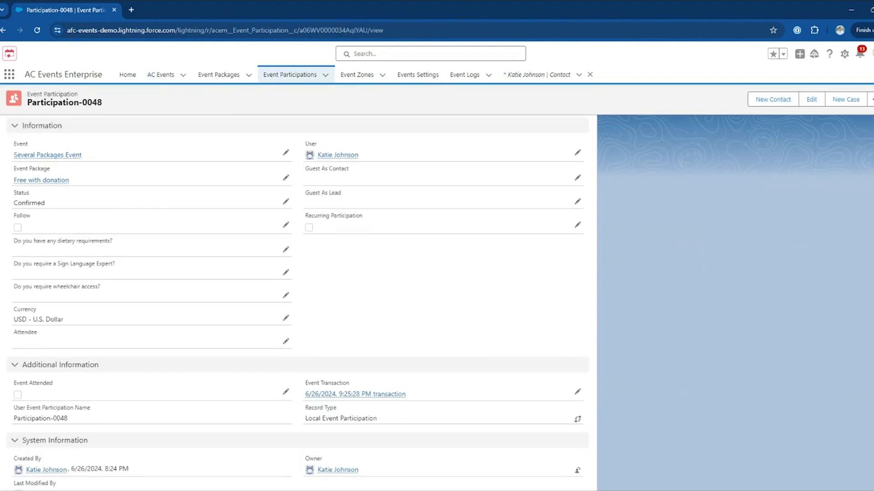
{"action": "left_click", "coordinate": [369, 390]}
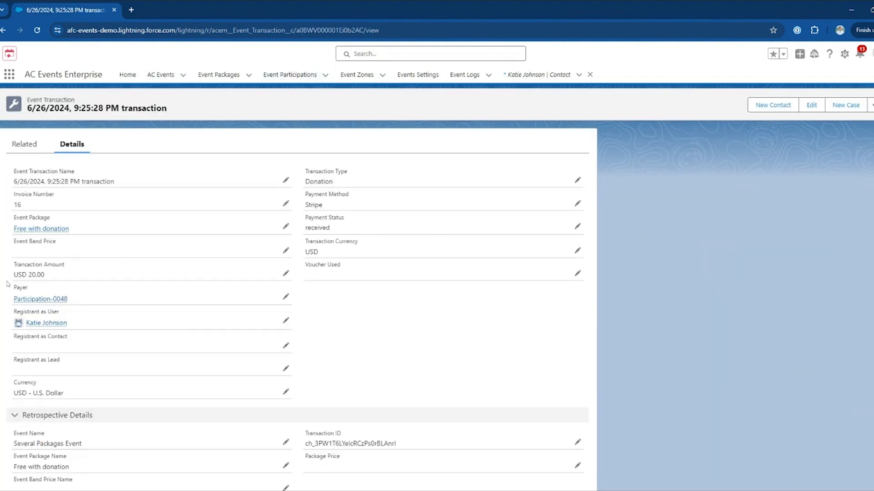
{"action": "scroll", "coordinate": [80, 267], "scroll_direction": "down", "scroll_amount": 1}
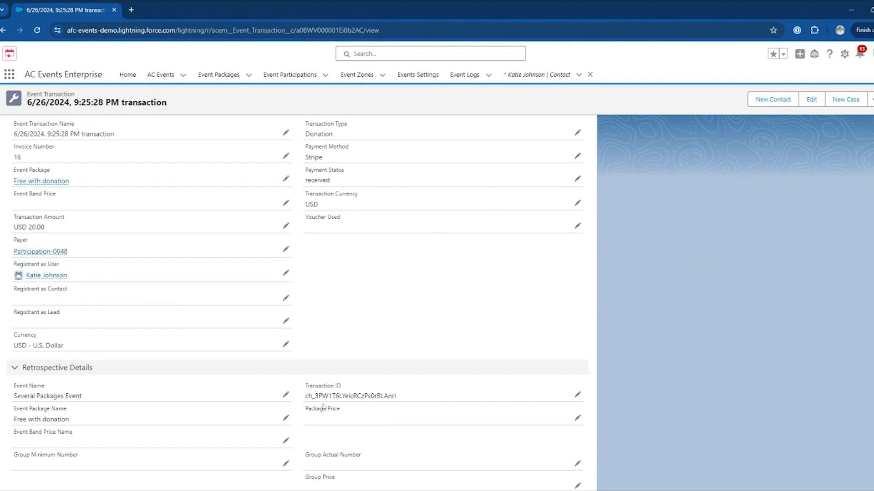